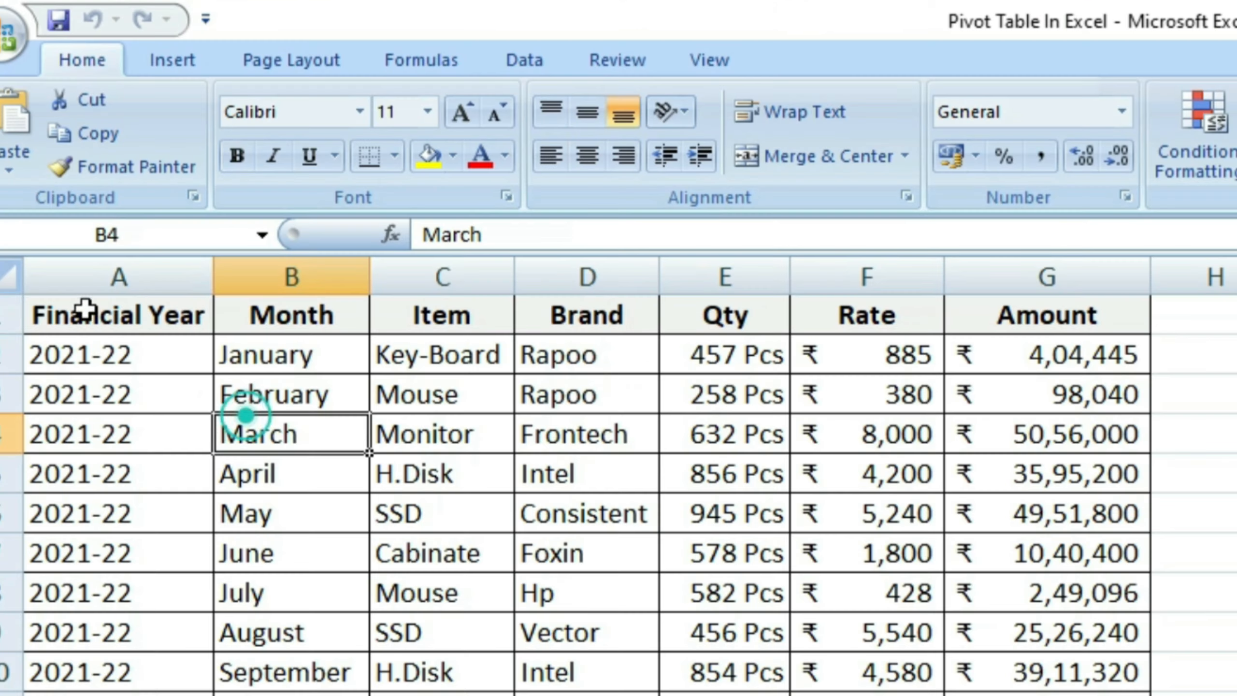
Step: Review the extent of the sales data from the Financial Year header down to its last row and back
{"action": "left_click", "coordinate": [76, 317]}
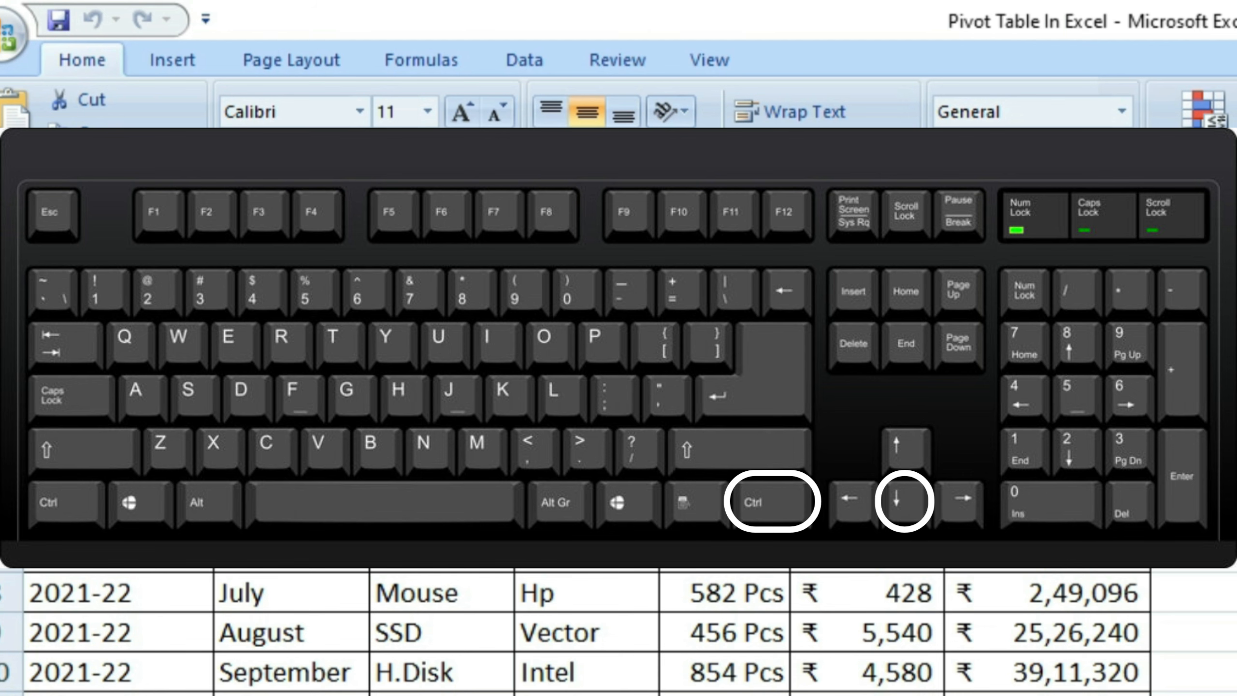
{"action": "key", "text": "ctrl+Down"}
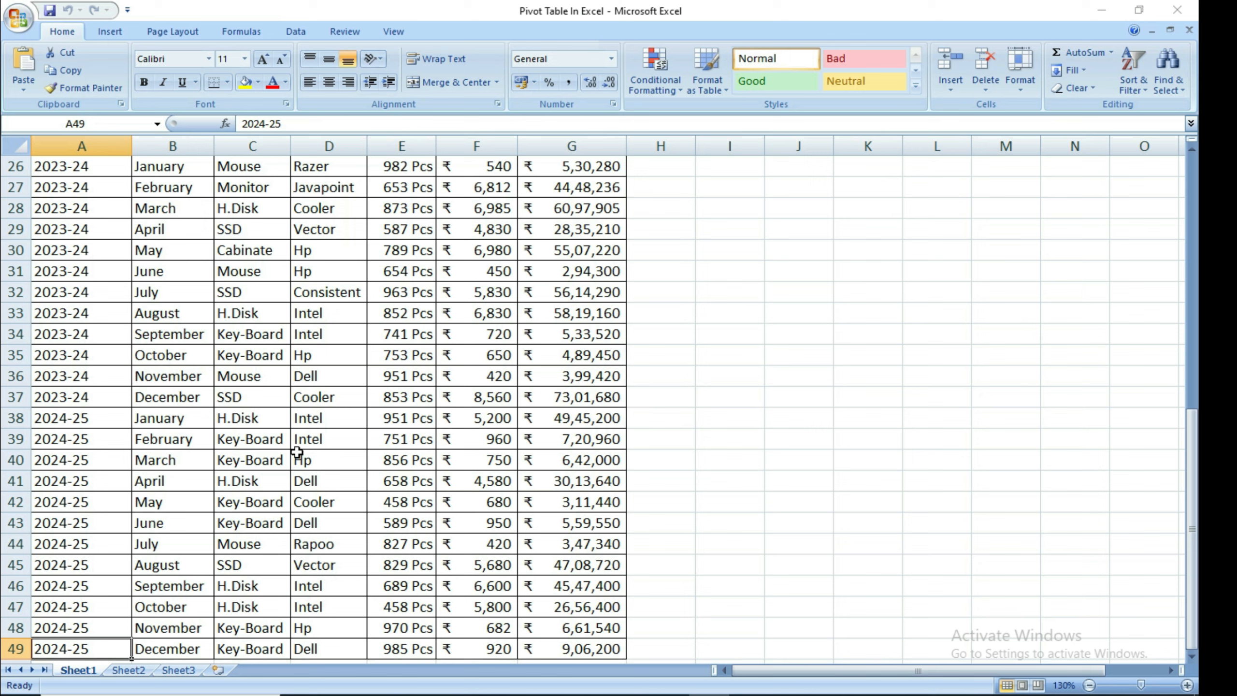
{"action": "scroll", "coordinate": [220, 556], "scroll_direction": "down", "scroll_amount": 1}
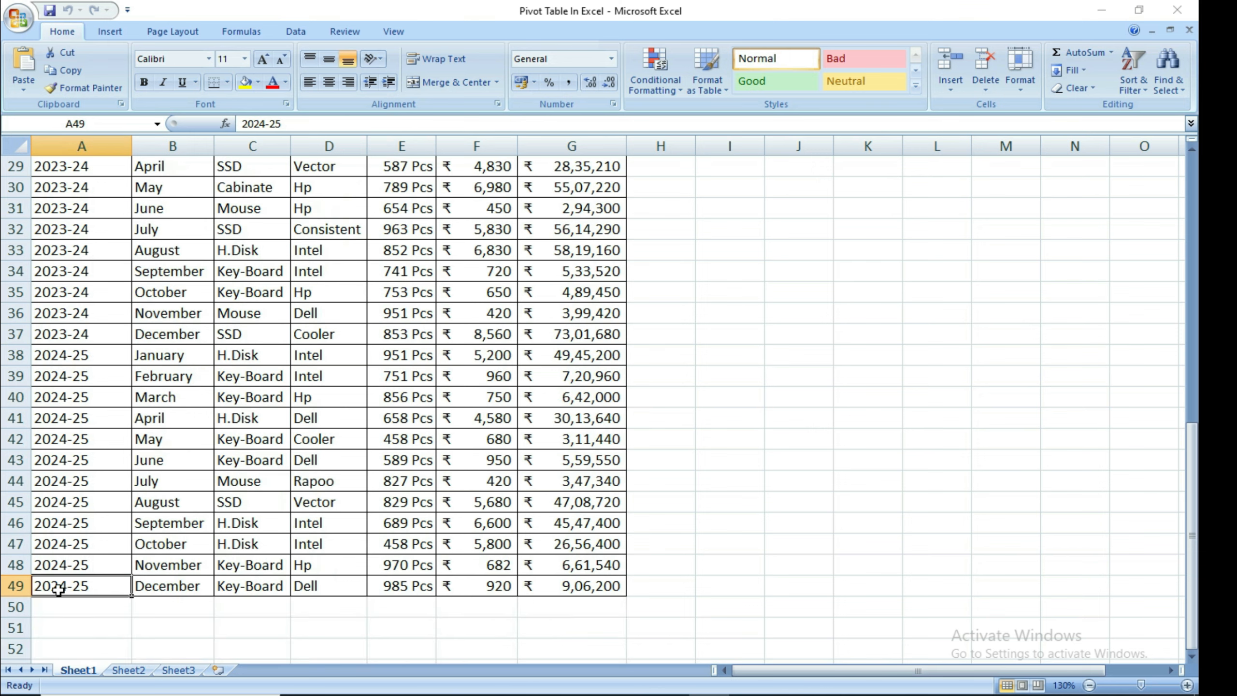
{"action": "scroll", "coordinate": [87, 570], "scroll_direction": "up", "scroll_amount": 9}
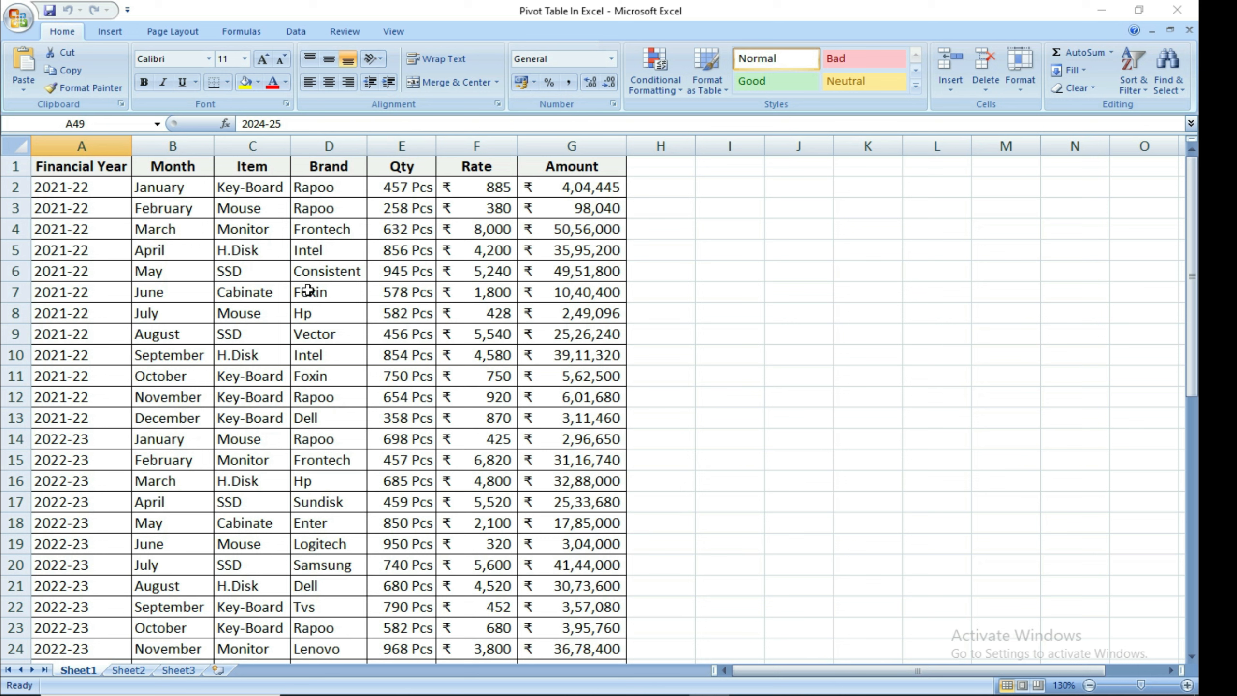
{"action": "left_click", "coordinate": [341, 292]}
Step: Select the entire sales data range, starting from the Financial Year header in A1 through the Amount column
{"action": "left_click", "coordinate": [80, 168]}
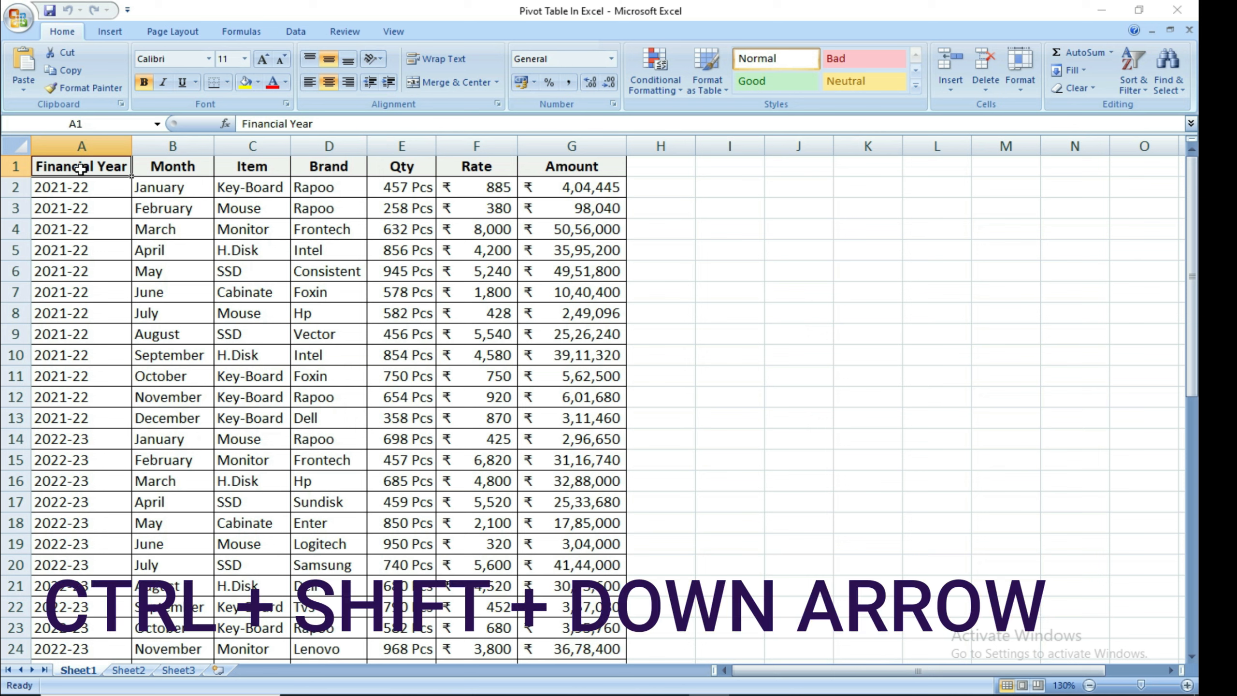
{"action": "key", "text": "ctrl+shift+Down"}
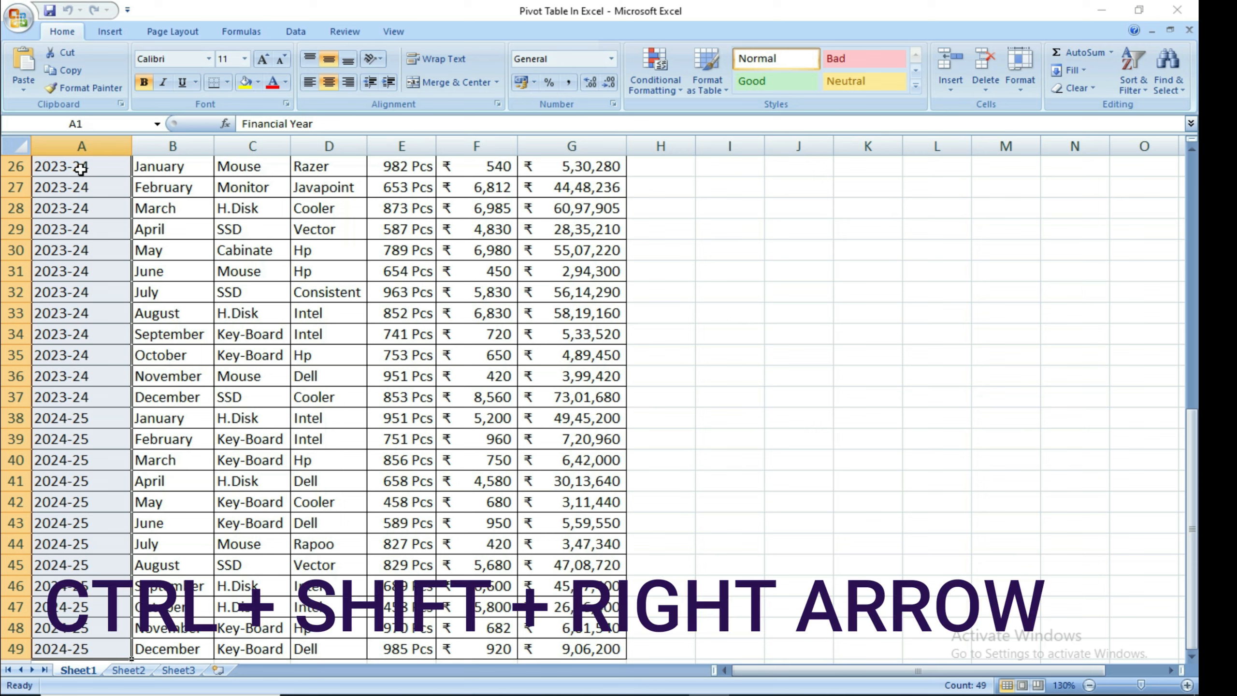
{"action": "key", "text": "ctrl+shift+Right"}
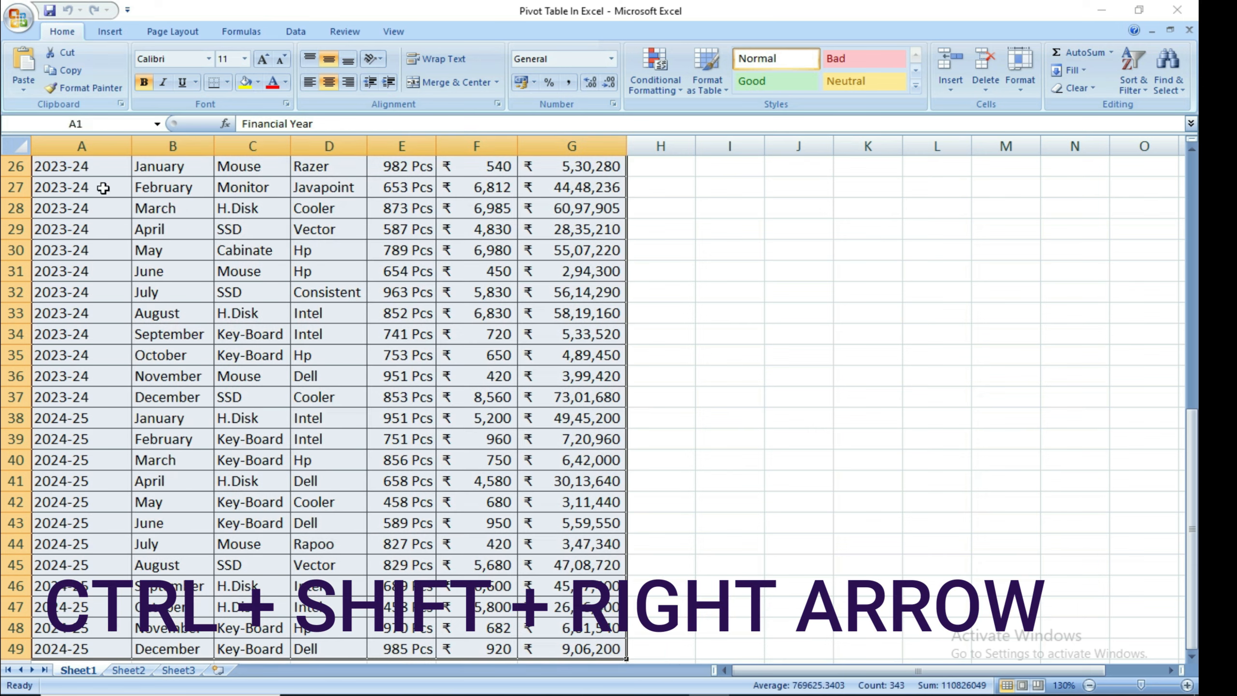
{"action": "scroll", "coordinate": [250, 449], "scroll_direction": "up", "scroll_amount": 8}
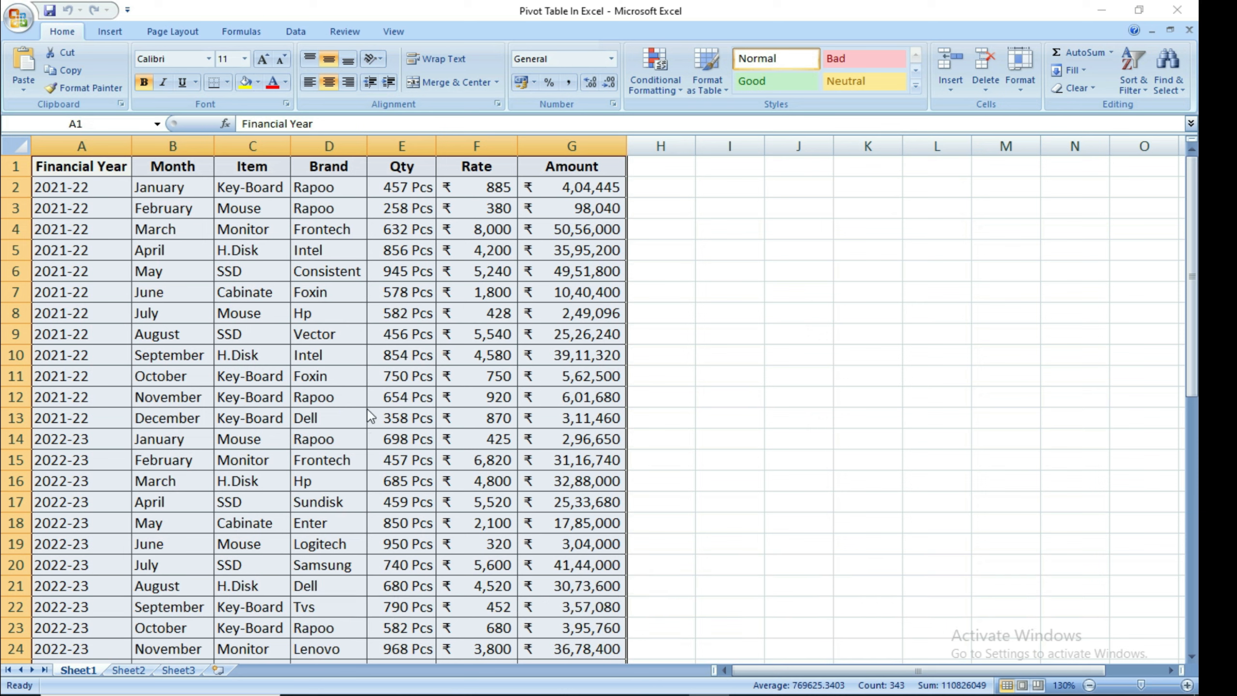
{"action": "left_click", "coordinate": [331, 379]}
{"action": "left_click", "coordinate": [508, 373]}
{"action": "left_click", "coordinate": [486, 290]}
{"action": "left_click", "coordinate": [491, 402]}
{"action": "left_click", "coordinate": [327, 369]}
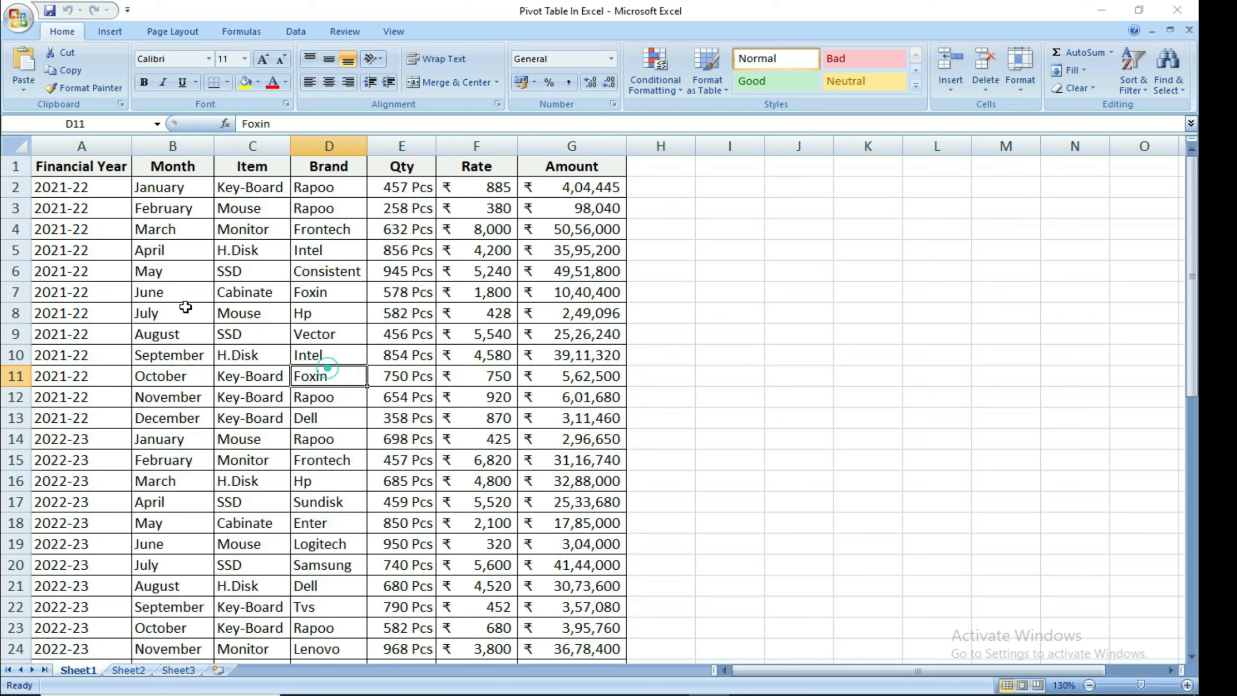
{"action": "left_click", "coordinate": [141, 291]}
{"action": "left_click", "coordinate": [157, 399]}
{"action": "left_click", "coordinate": [137, 249]}
{"action": "left_click", "coordinate": [331, 294]}
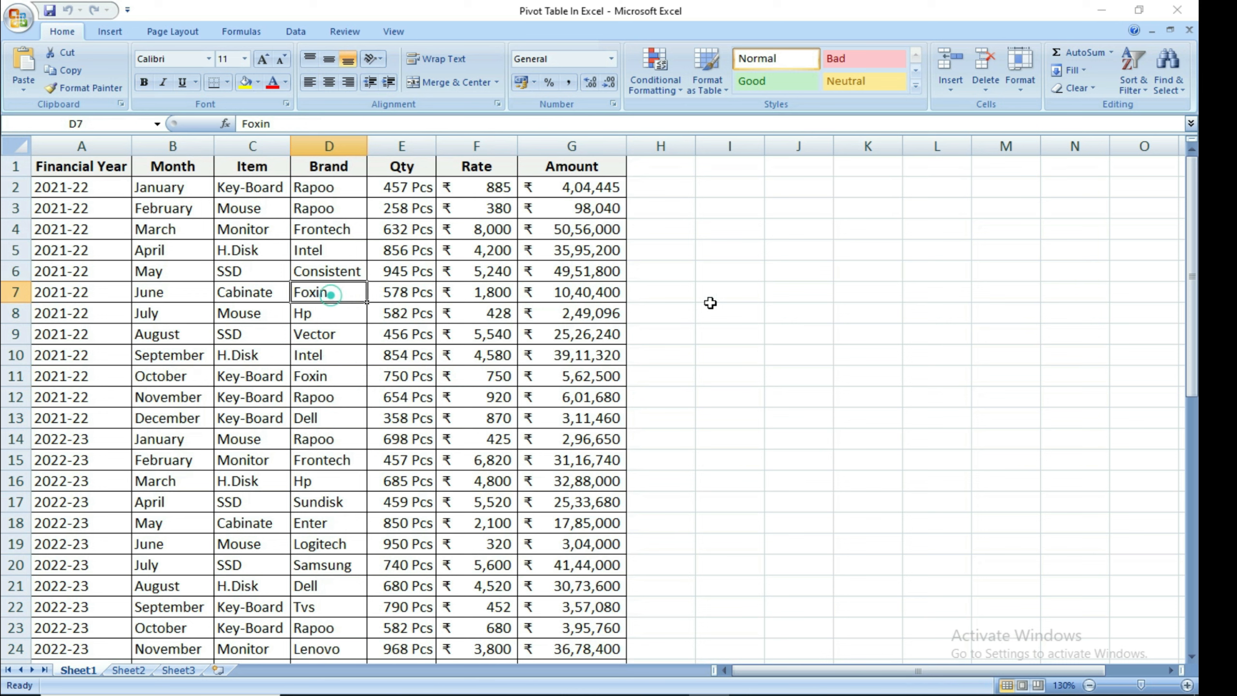
{"action": "left_click", "coordinate": [914, 268]}
{"action": "left_click", "coordinate": [250, 290]}
{"action": "left_click", "coordinate": [116, 288]}
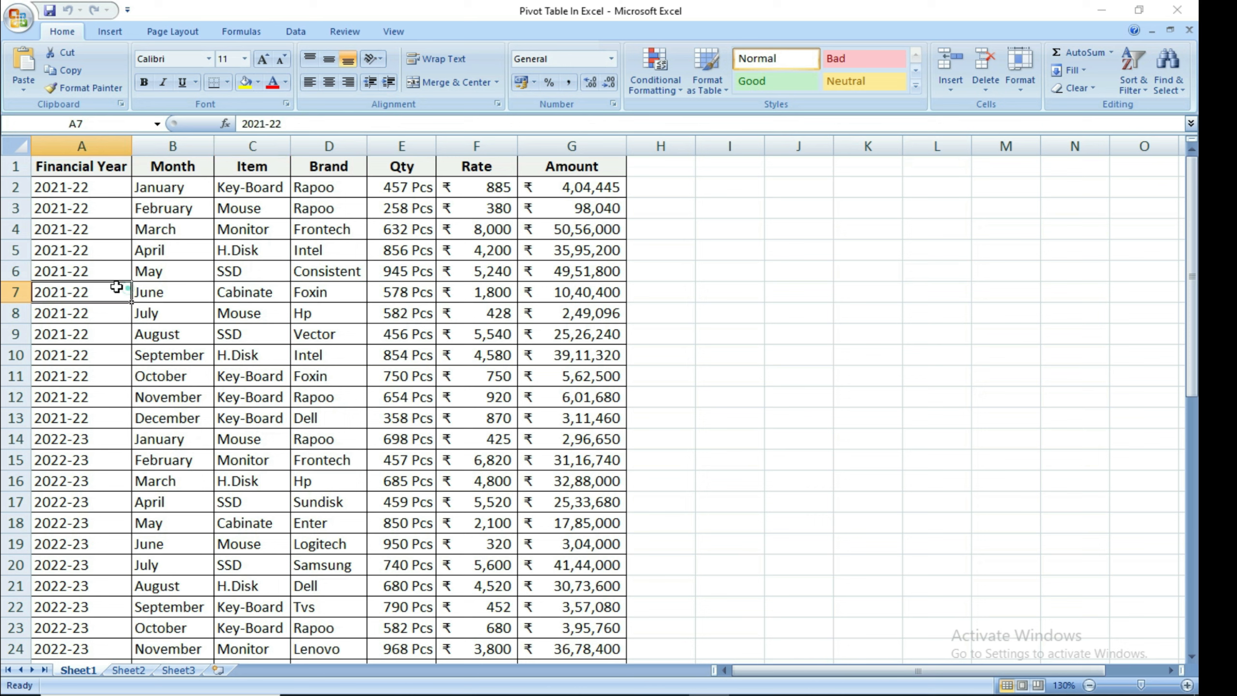
{"action": "left_click", "coordinate": [85, 245]}
{"action": "left_click", "coordinate": [113, 355]}
{"action": "left_click", "coordinate": [265, 336]}
Step: Start inserting a PivotTable from cell C6 in the sales data, with Sheet1!$A$1:$G$49 as its source range
{"action": "left_click", "coordinate": [263, 280]}
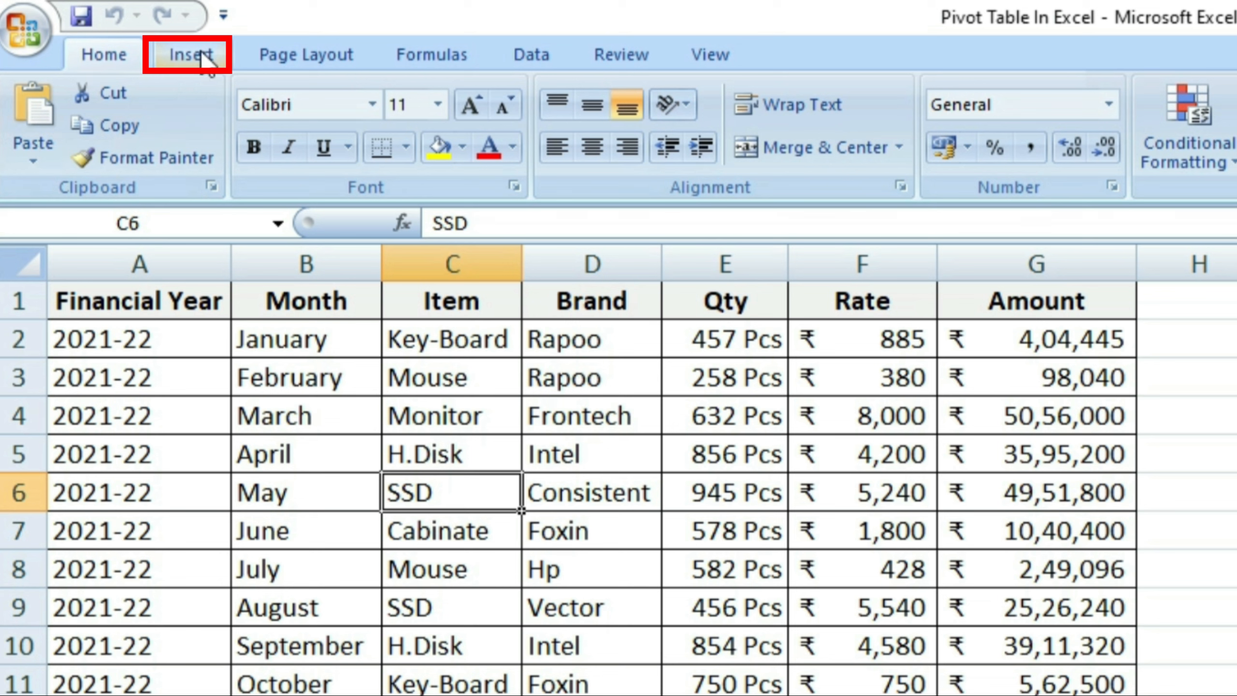
{"action": "left_click", "coordinate": [202, 58]}
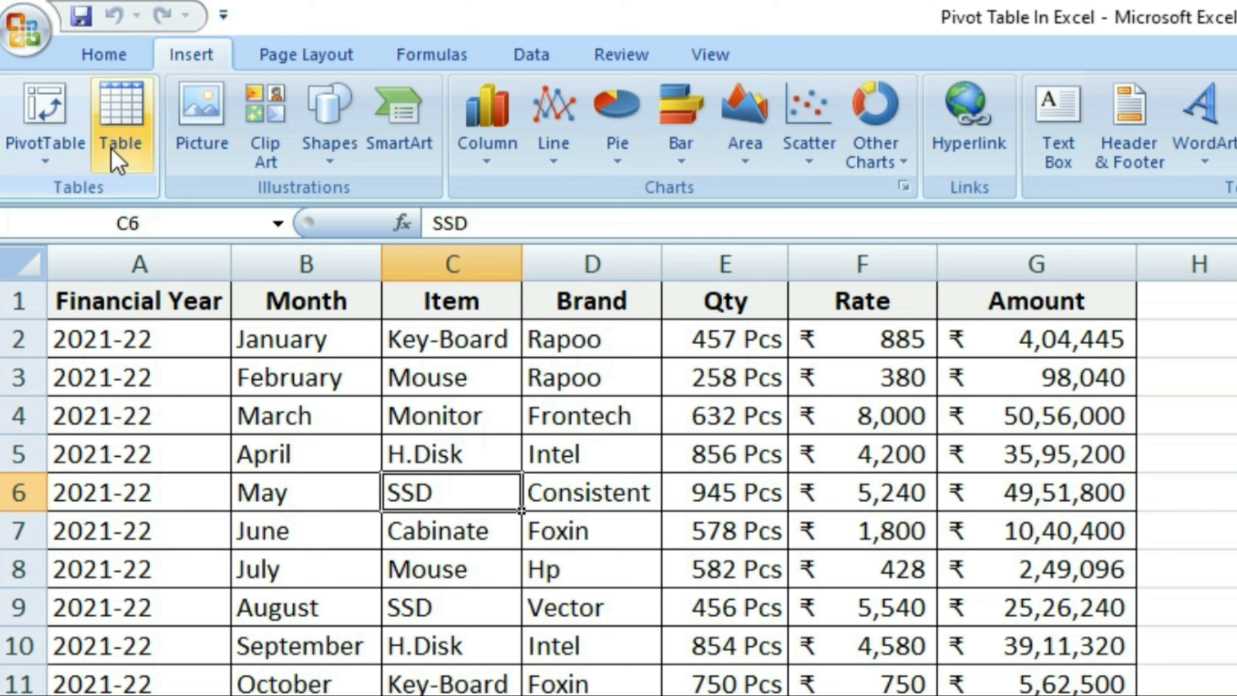
{"action": "left_click", "coordinate": [42, 159]}
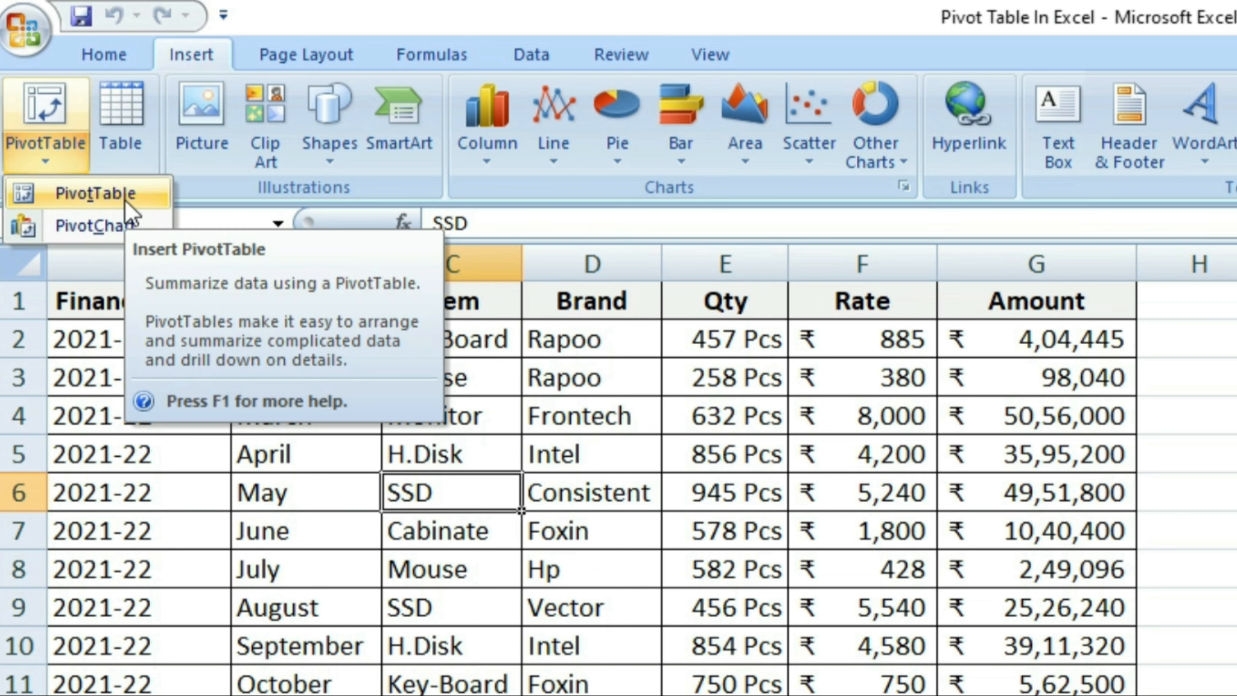
{"action": "left_click", "coordinate": [96, 194]}
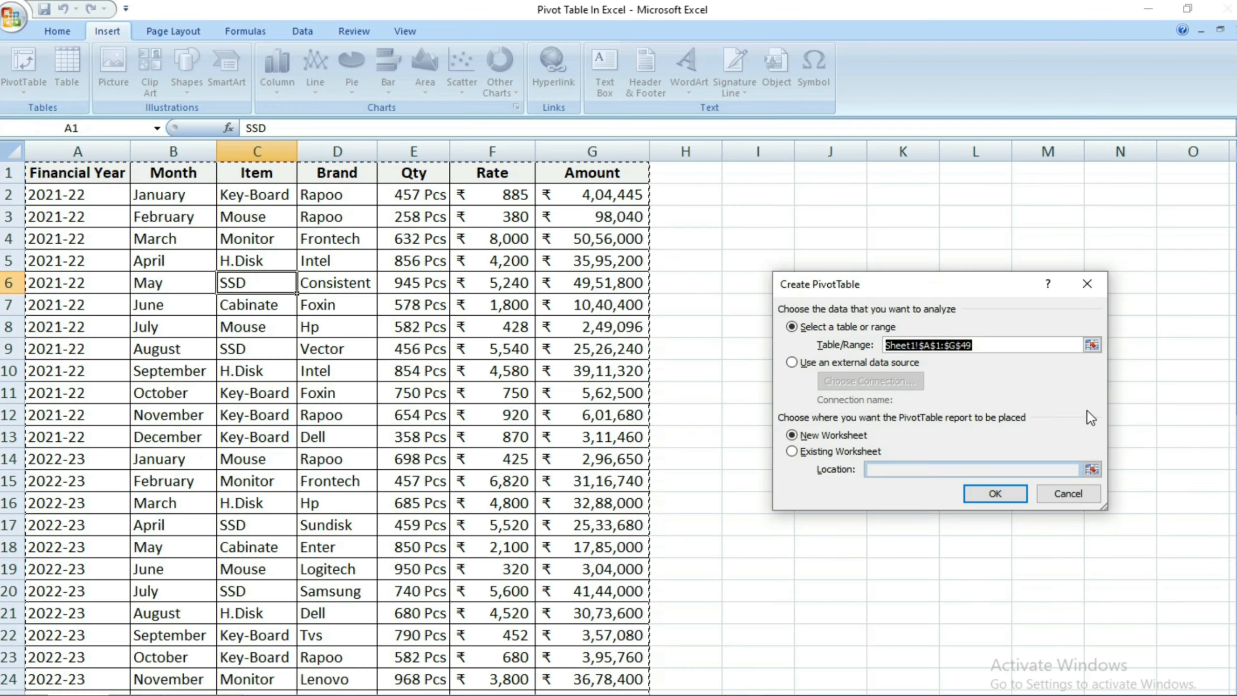
{"action": "left_click", "coordinate": [974, 344]}
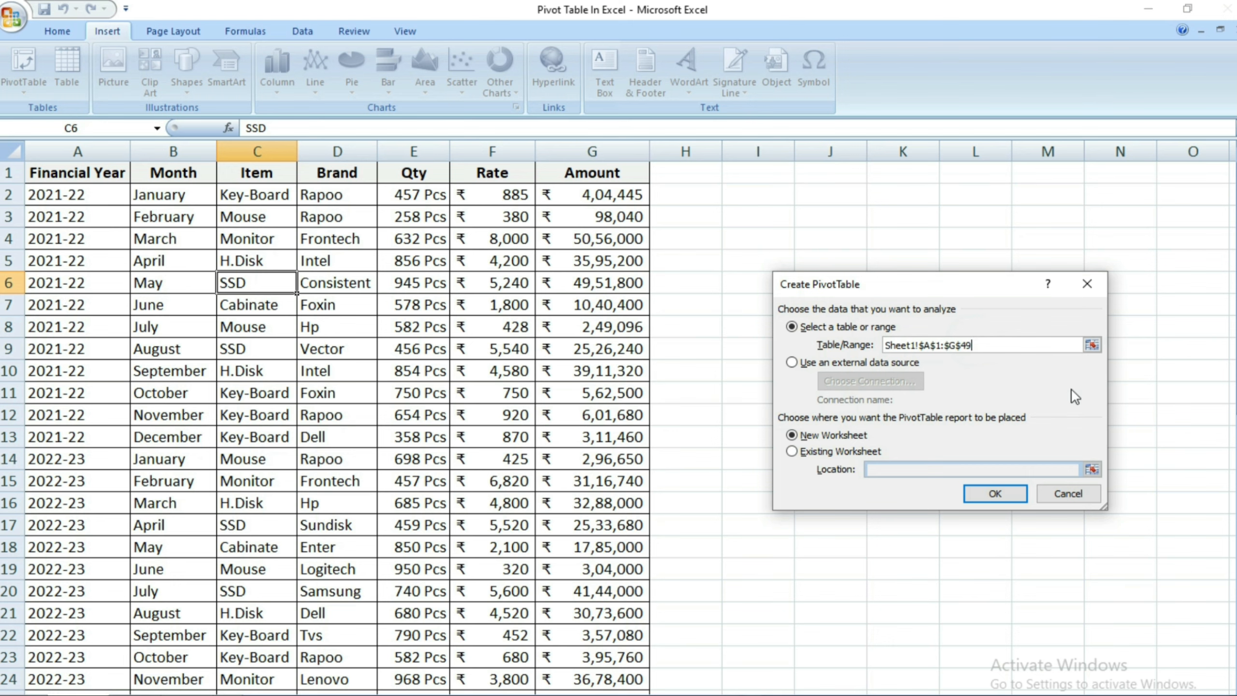
{"action": "double_click", "coordinate": [993, 345]}
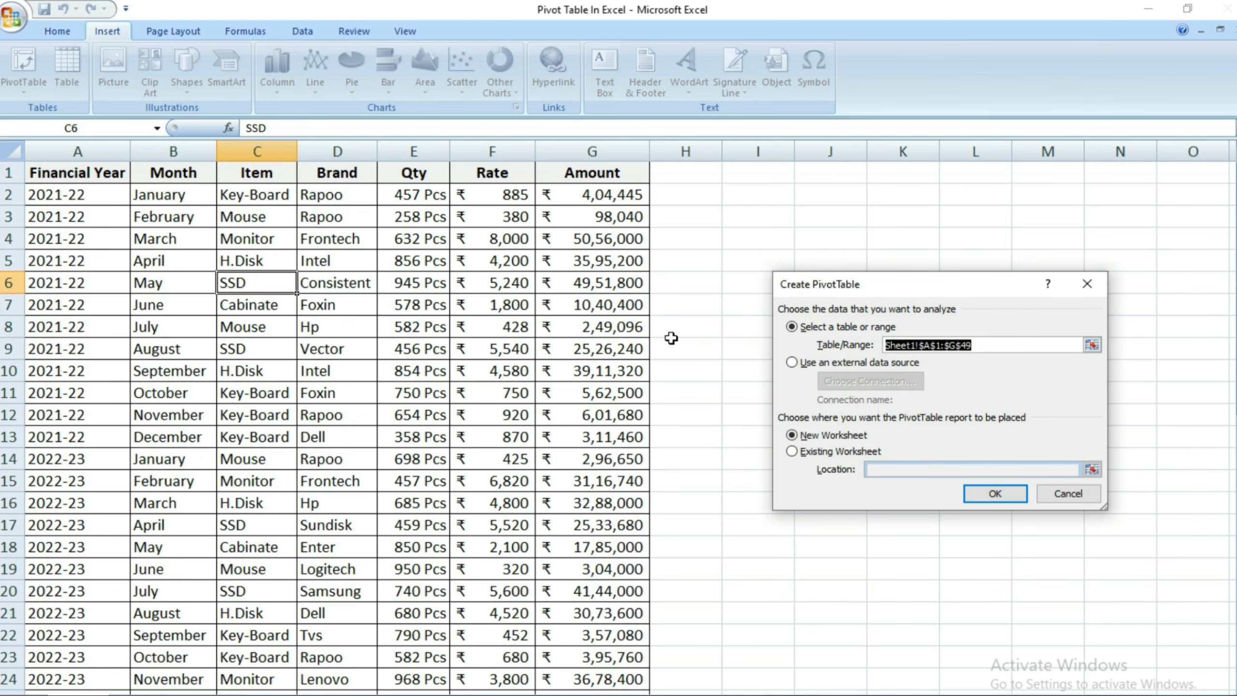
{"action": "left_click_drag", "start_coordinate": [65, 180], "coordinate": [566, 662]}
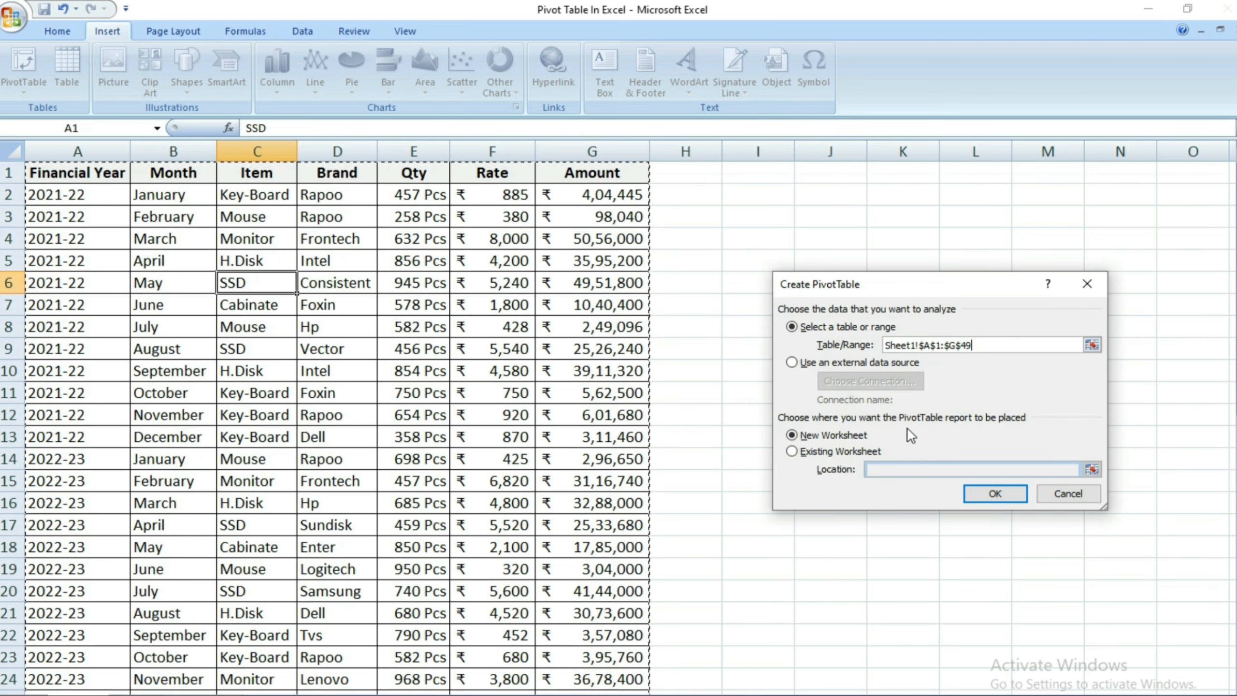
Step: Choose a new worksheet as the location of the PivotTable report and create it
{"action": "left_click", "coordinate": [823, 453]}
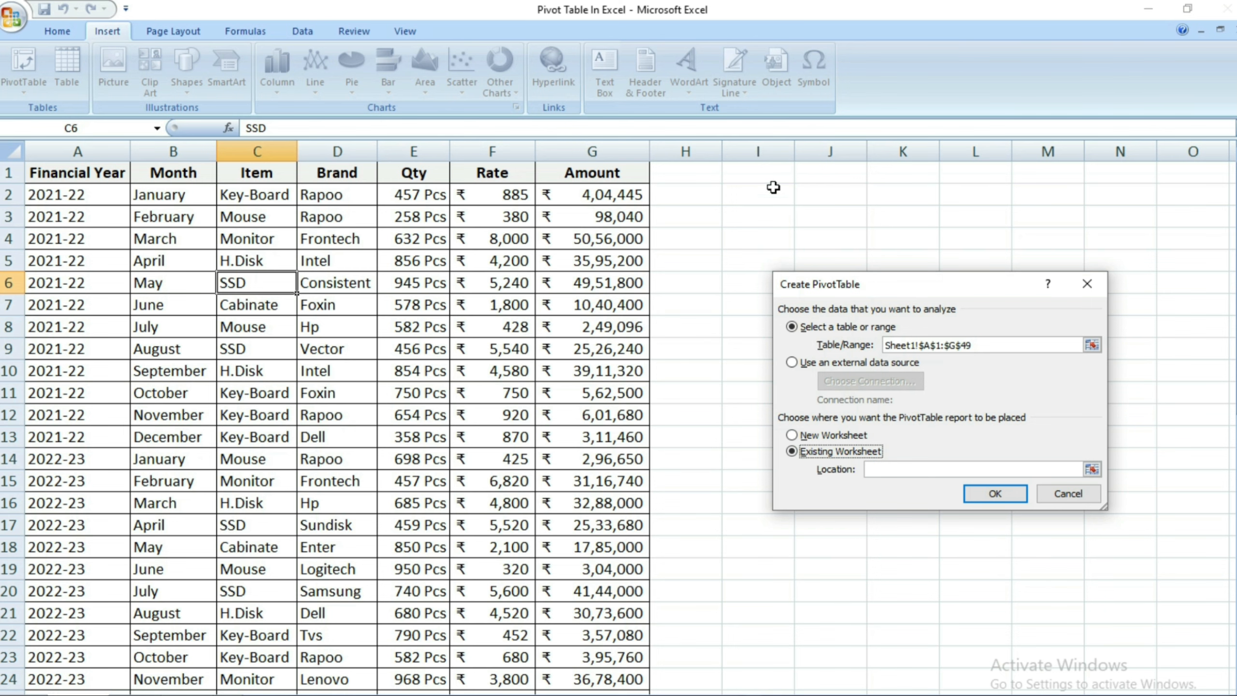
{"action": "left_click", "coordinate": [822, 439]}
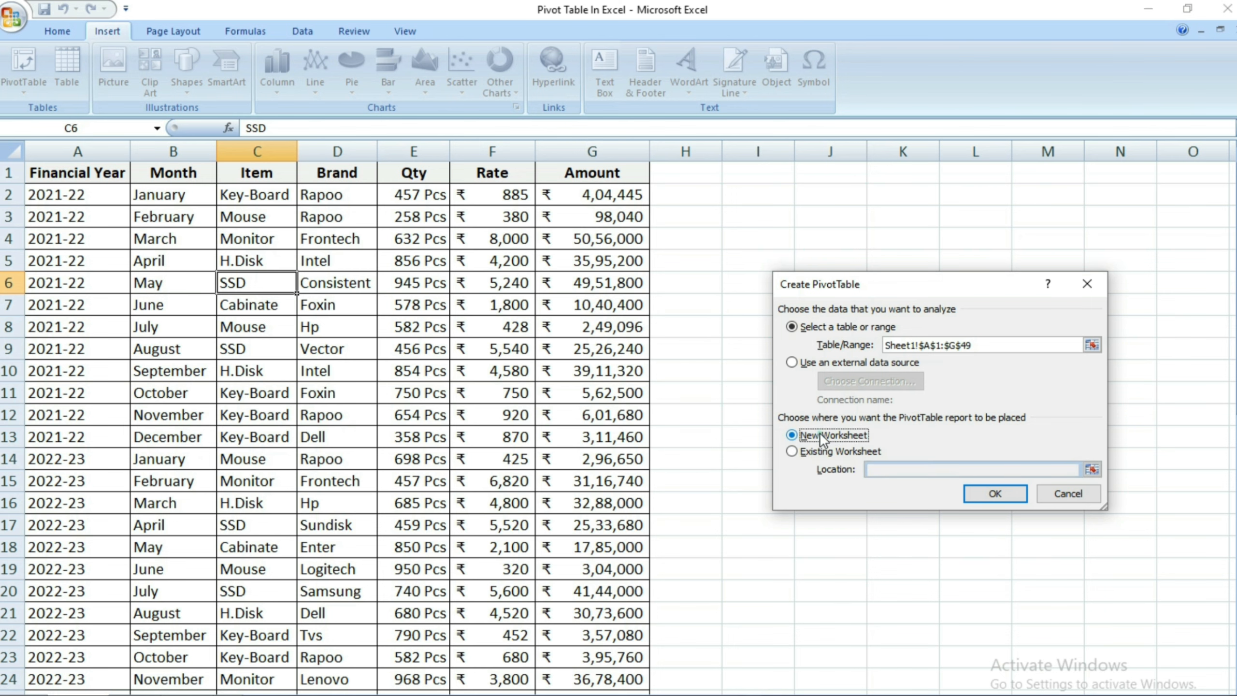
{"action": "left_click", "coordinate": [994, 494]}
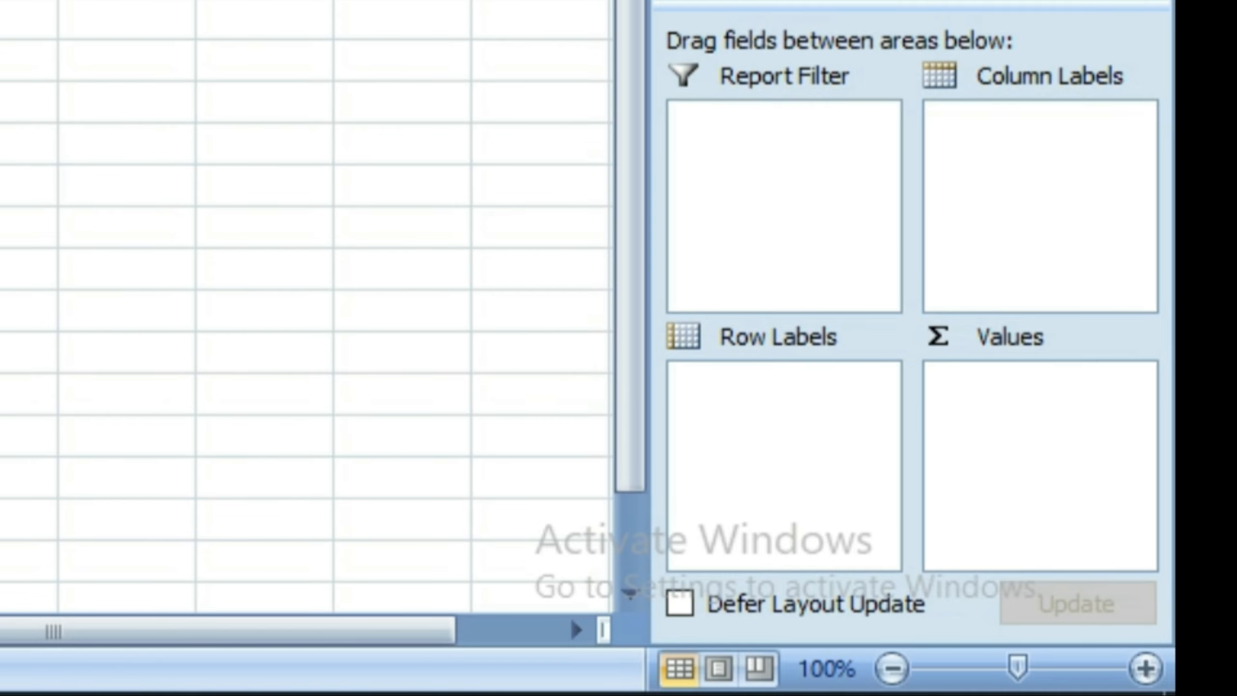
{"action": "left_click_drag", "start_coordinate": [263, 173], "coordinate": [911, 187]}
{"action": "left_click", "coordinate": [105, 282]}
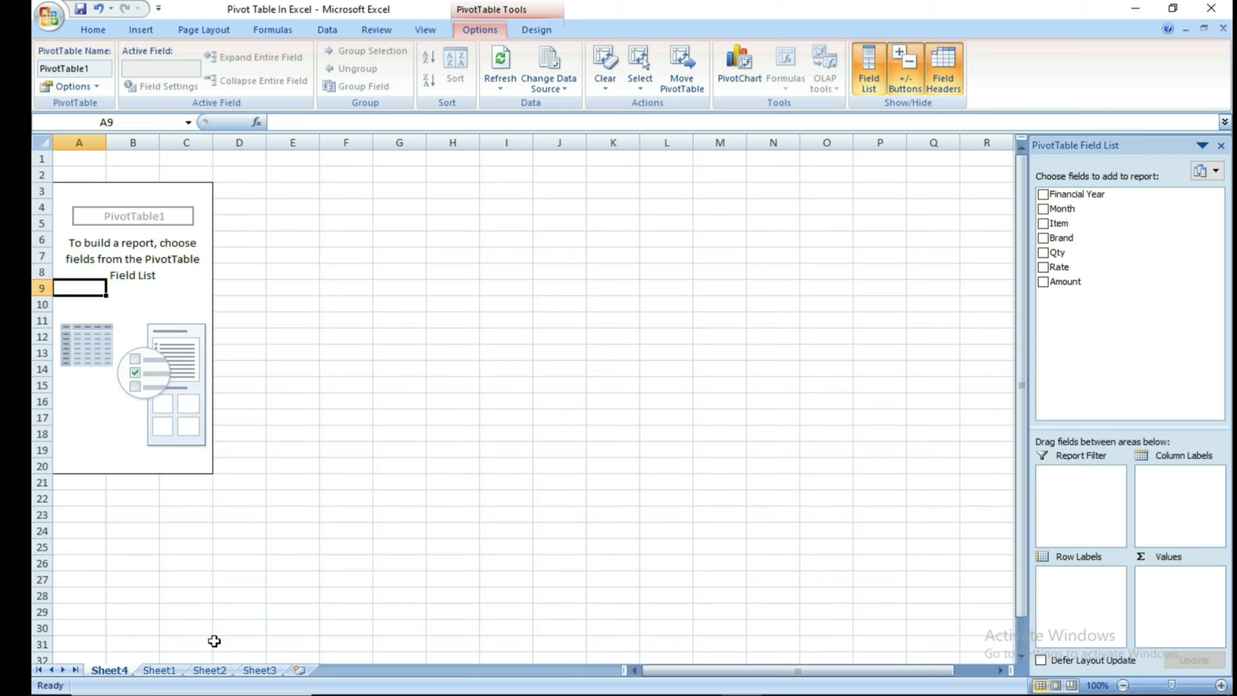
Step: Examine the numeric Qty, Rate and Amount columns on Sheet1, then return to the PivotTable on Sheet4
{"action": "left_click", "coordinate": [159, 670]}
{"action": "left_click", "coordinate": [243, 313]}
{"action": "left_click", "coordinate": [441, 168]}
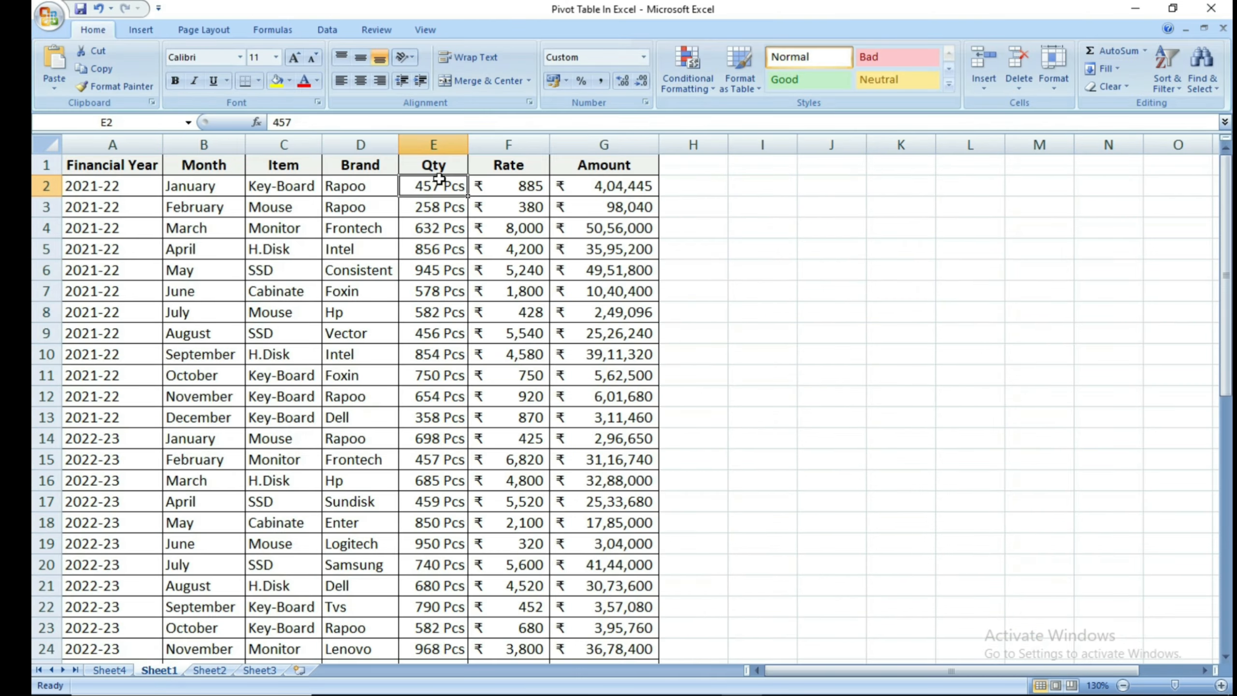
{"action": "left_click", "coordinate": [512, 168]}
{"action": "left_click", "coordinate": [645, 166]}
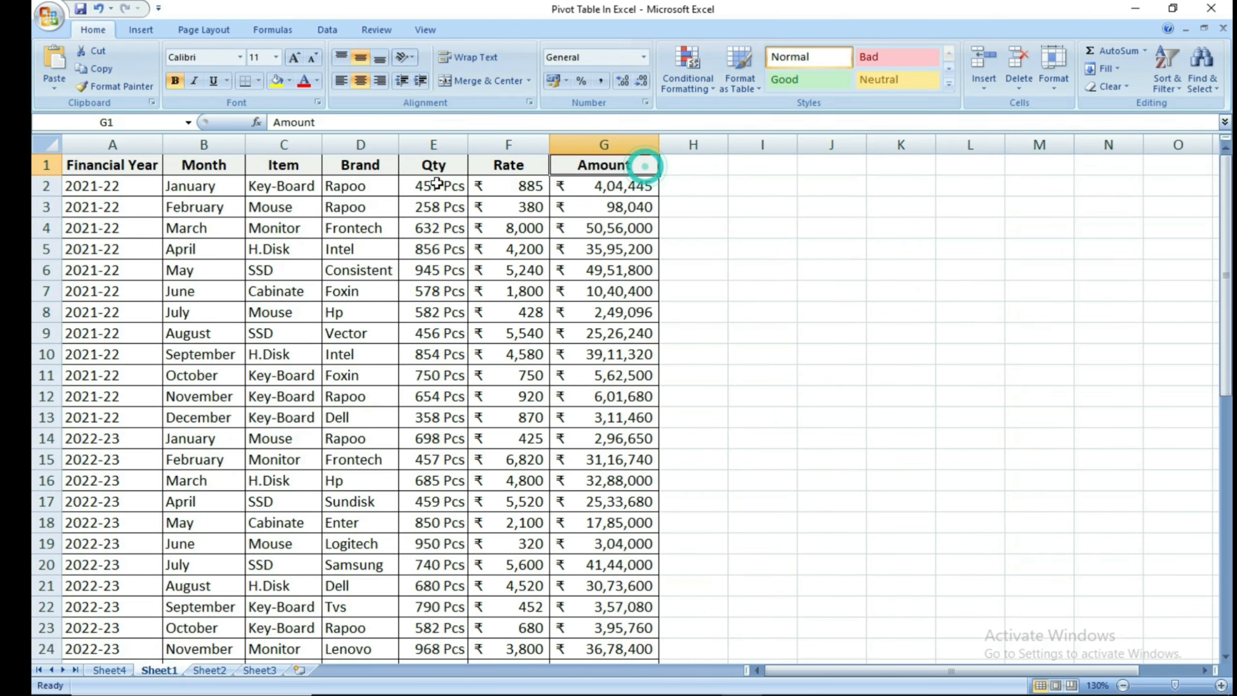
{"action": "left_click_drag", "start_coordinate": [438, 186], "coordinate": [581, 591]}
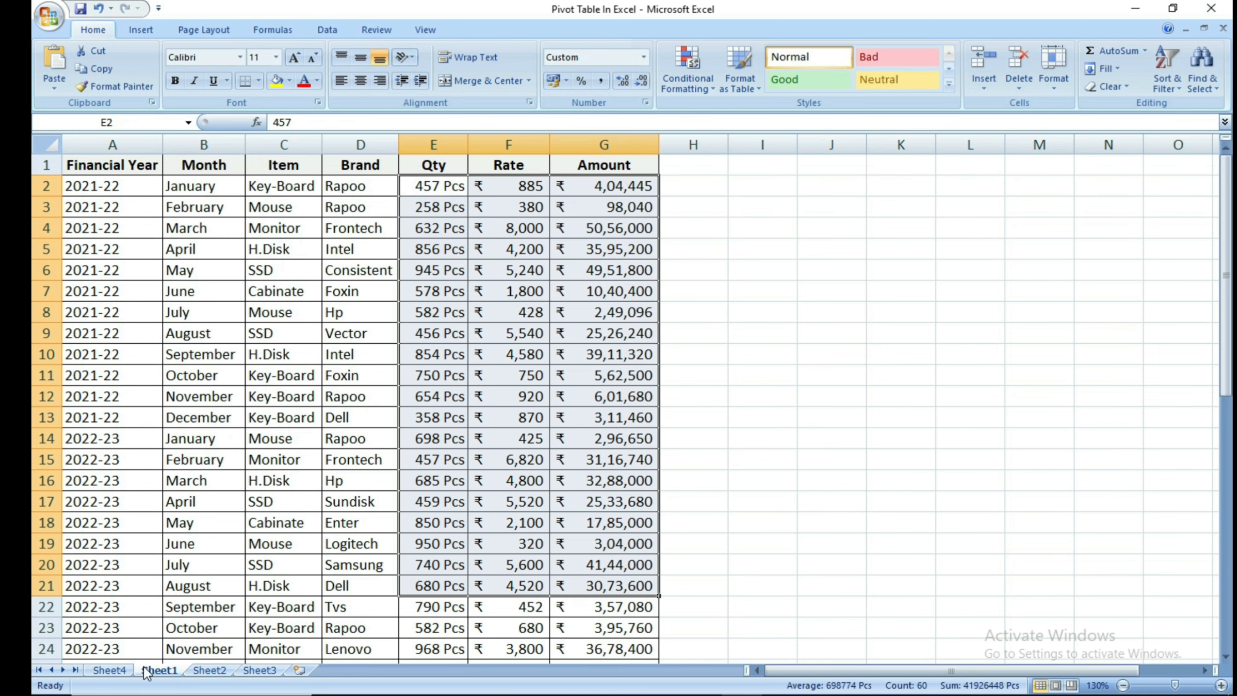
{"action": "left_click", "coordinate": [108, 670]}
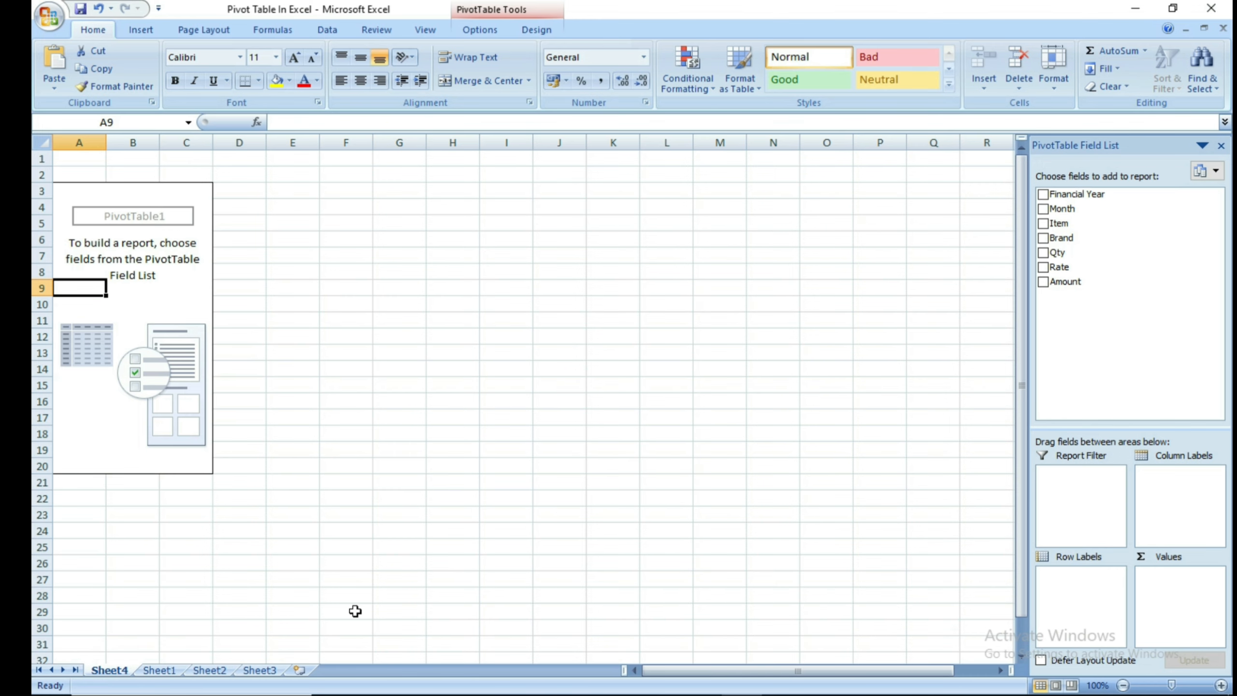
Step: Examine the Financial Year, Month, Item and Brand text columns on Sheet1 and go back to Sheet4
{"action": "left_click", "coordinate": [159, 670]}
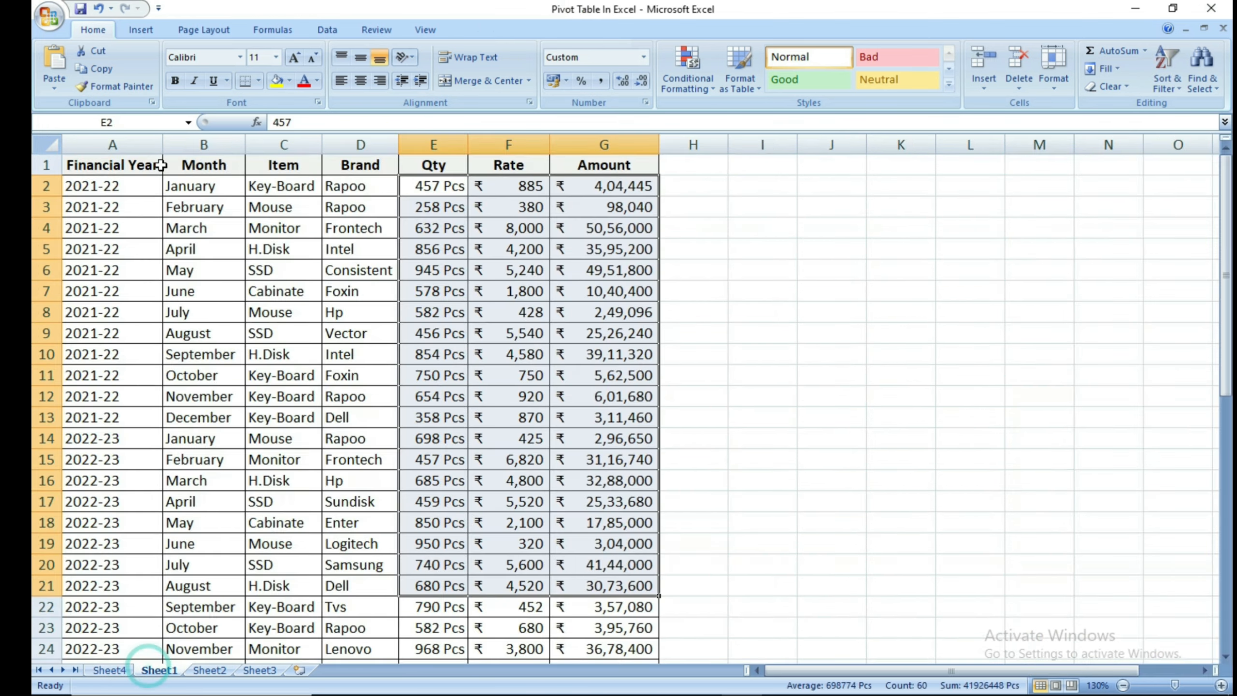
{"action": "left_click", "coordinate": [123, 165]}
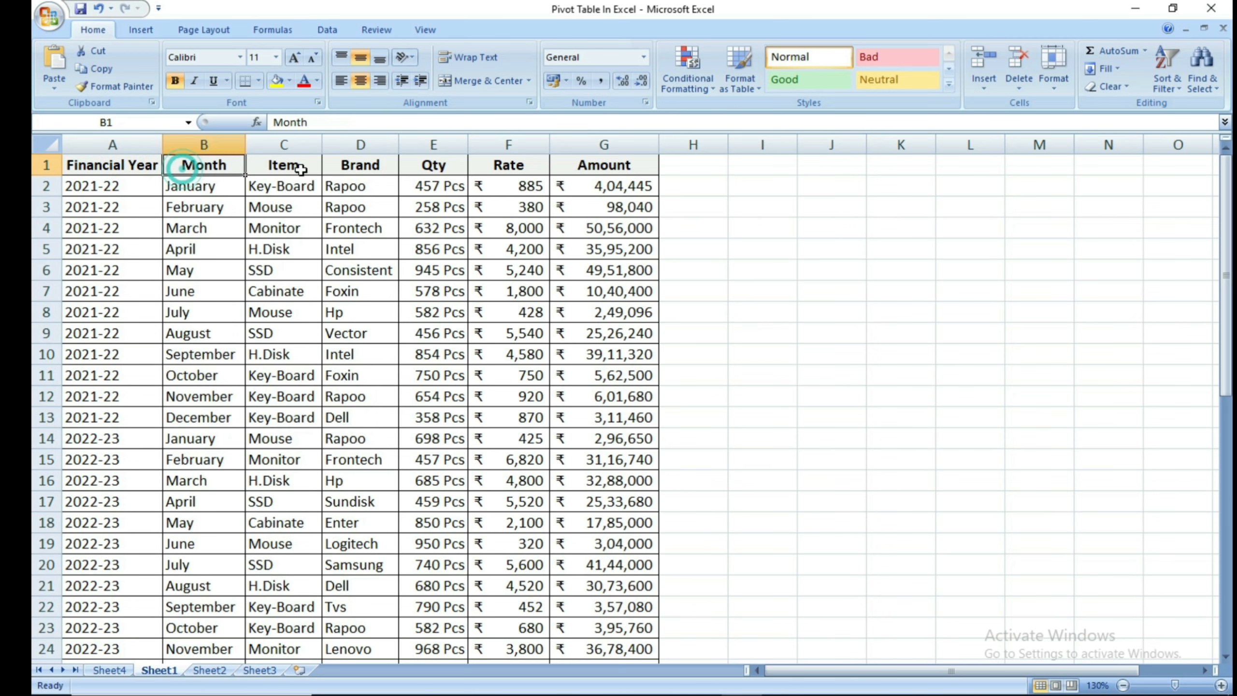
{"action": "left_click", "coordinate": [286, 166]}
{"action": "left_click", "coordinate": [341, 168]}
{"action": "left_click", "coordinate": [161, 170]}
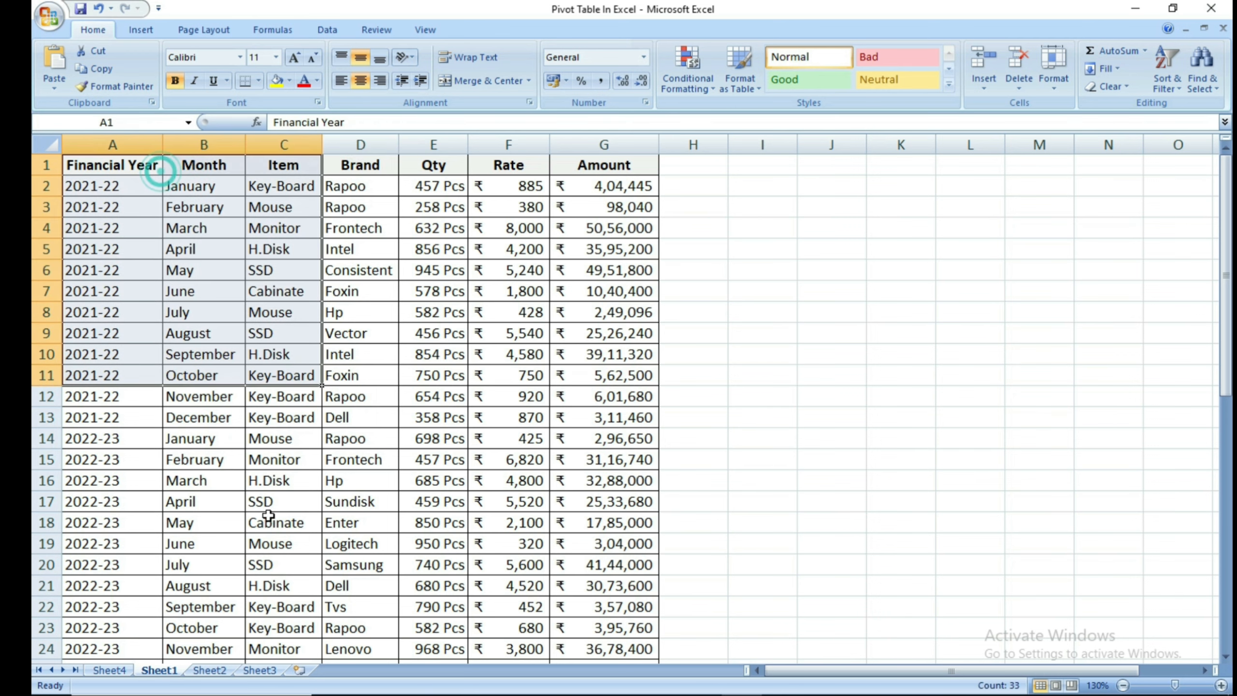
{"action": "left_click", "coordinate": [103, 671]}
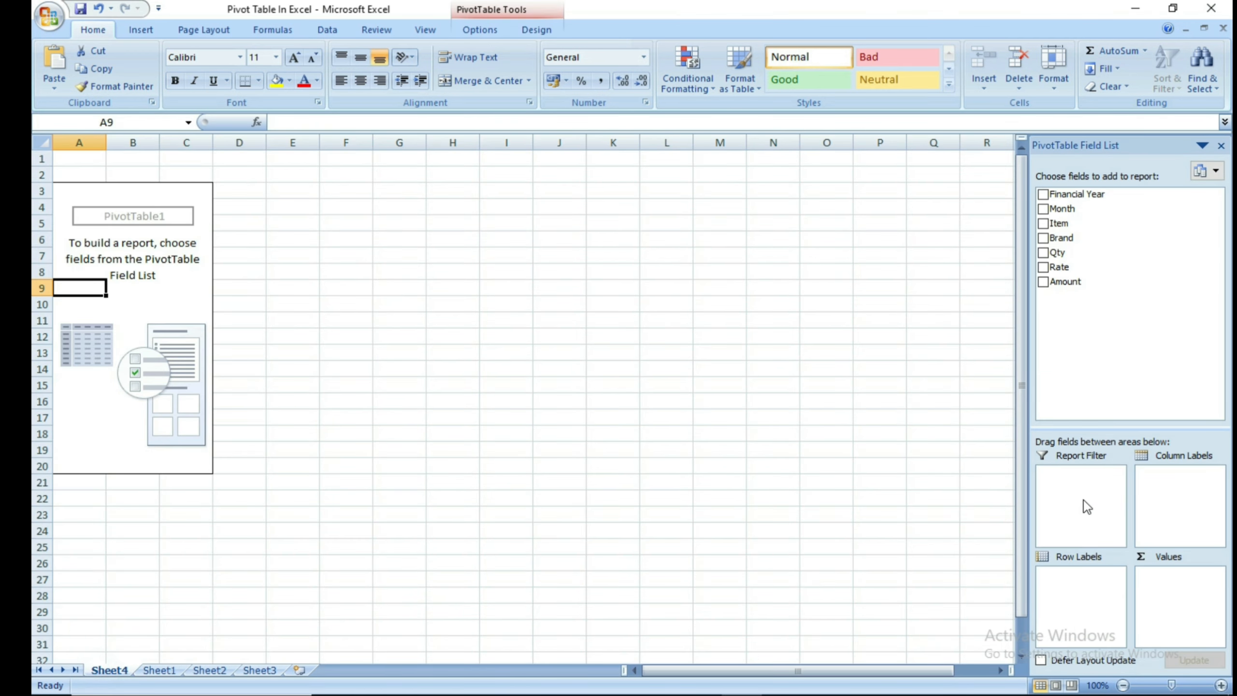
Step: Add the Financial Year field to the PivotTable's row labels and select the listed years in A4:A7
{"action": "left_click", "coordinate": [1094, 500]}
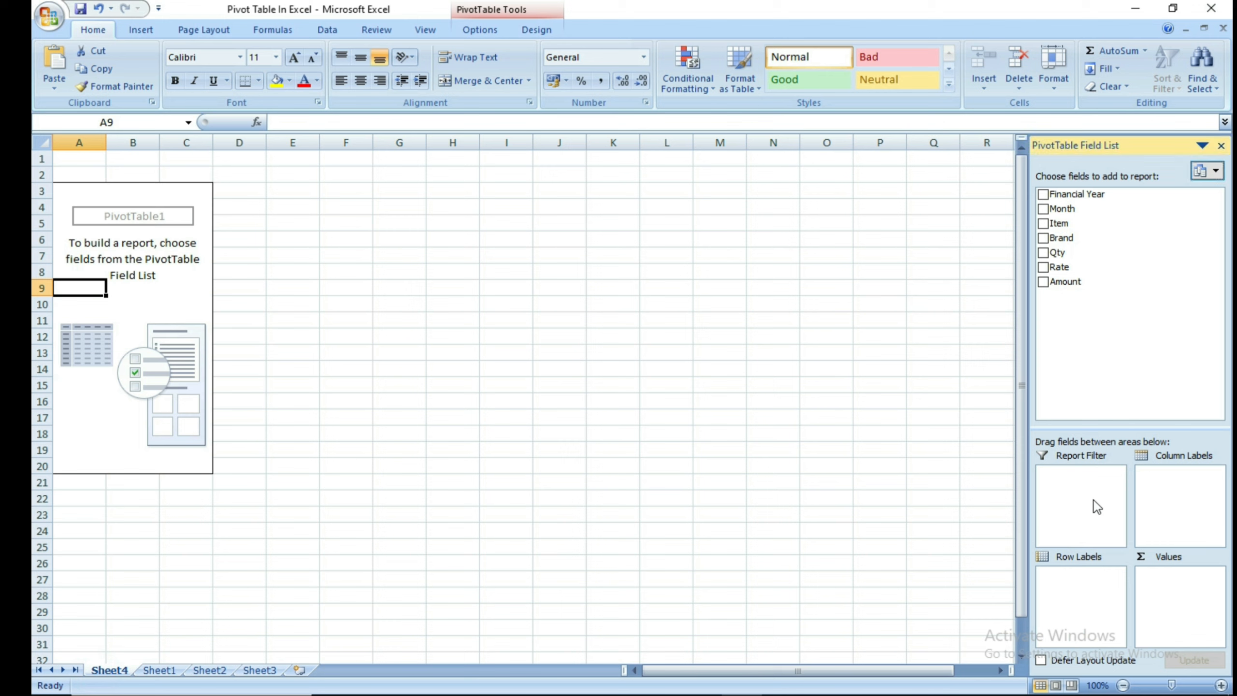
{"action": "left_click", "coordinate": [1171, 496]}
{"action": "left_click", "coordinate": [1071, 607]}
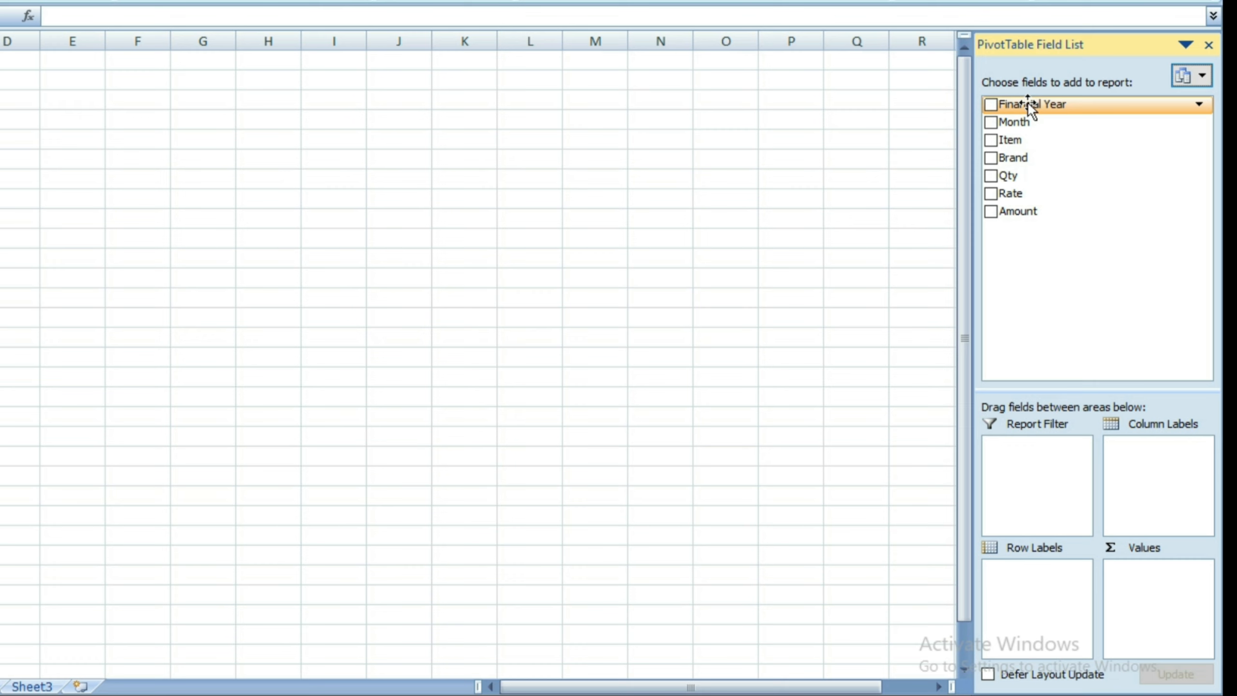
{"action": "left_click_drag", "start_coordinate": [1029, 106], "coordinate": [1038, 588]}
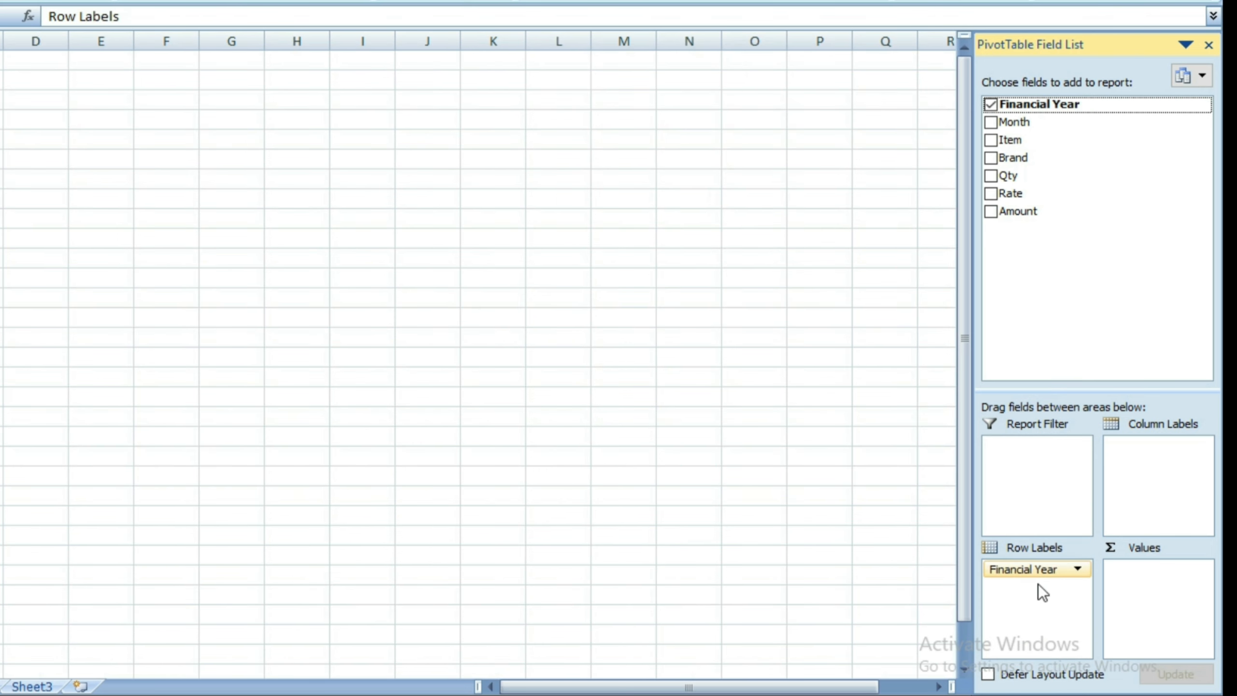
{"action": "left_click", "coordinate": [307, 608]}
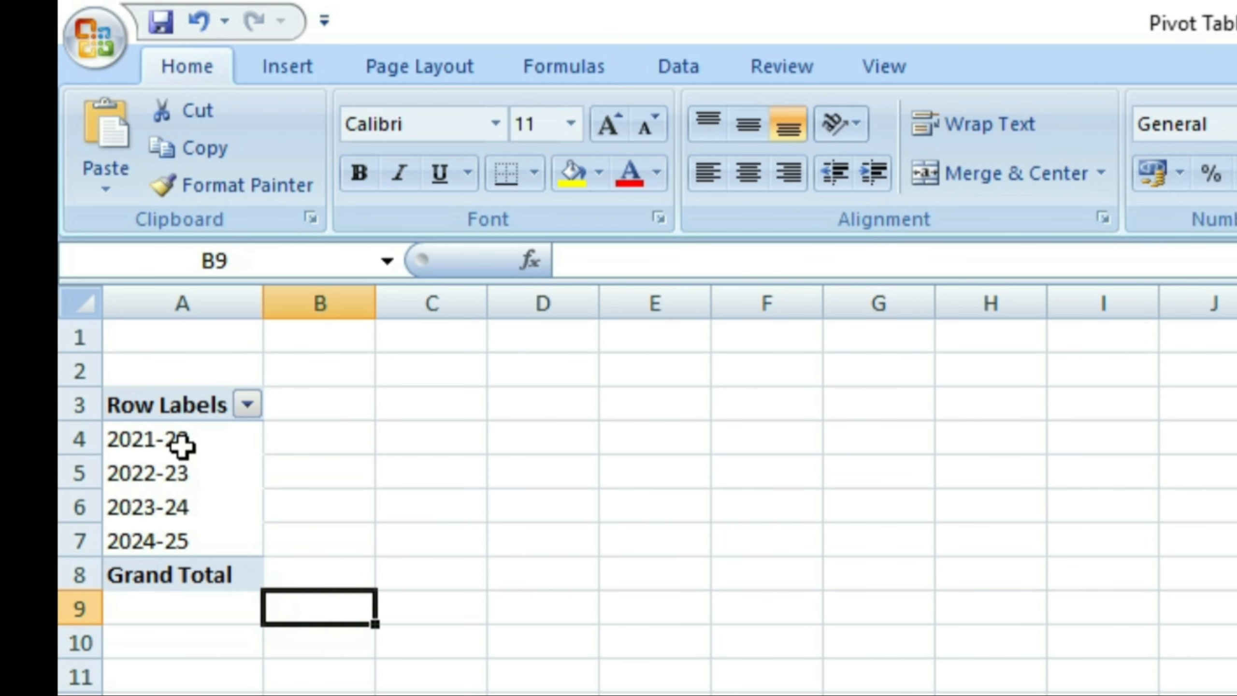
{"action": "left_click_drag", "start_coordinate": [183, 446], "coordinate": [187, 538]}
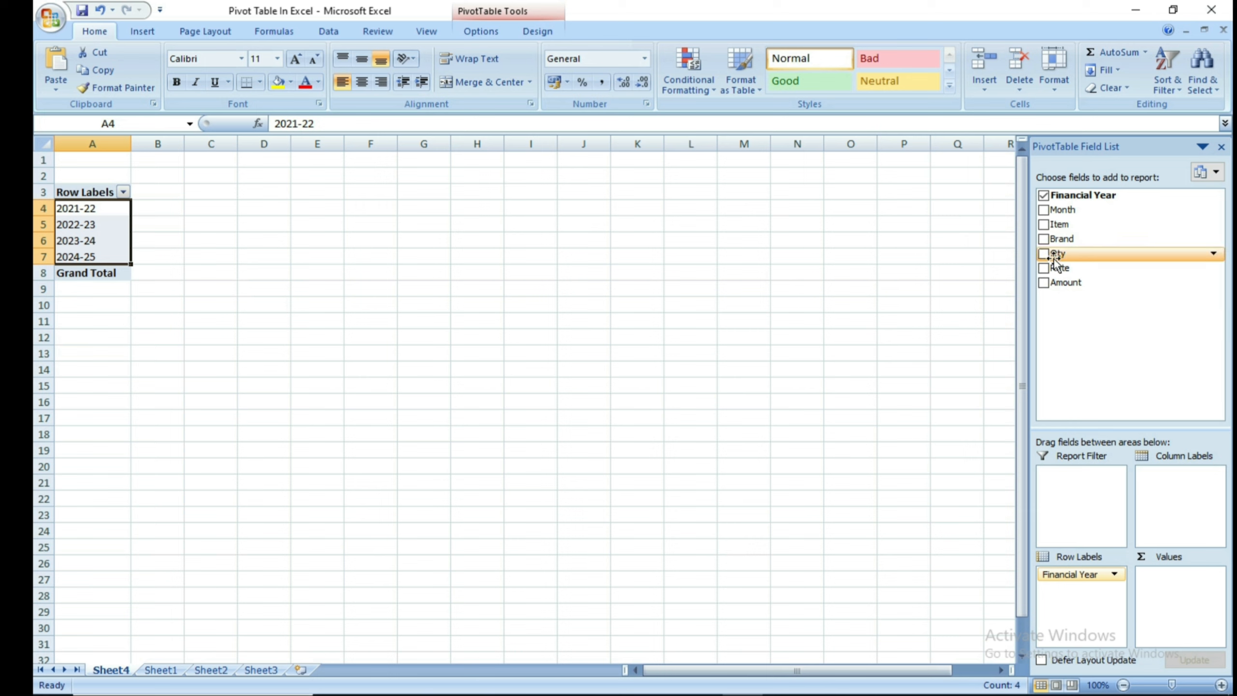
Step: Add the Qty field to the Values area of the PivotTable as a sum
{"action": "left_click_drag", "start_coordinate": [1054, 258], "coordinate": [1174, 590]}
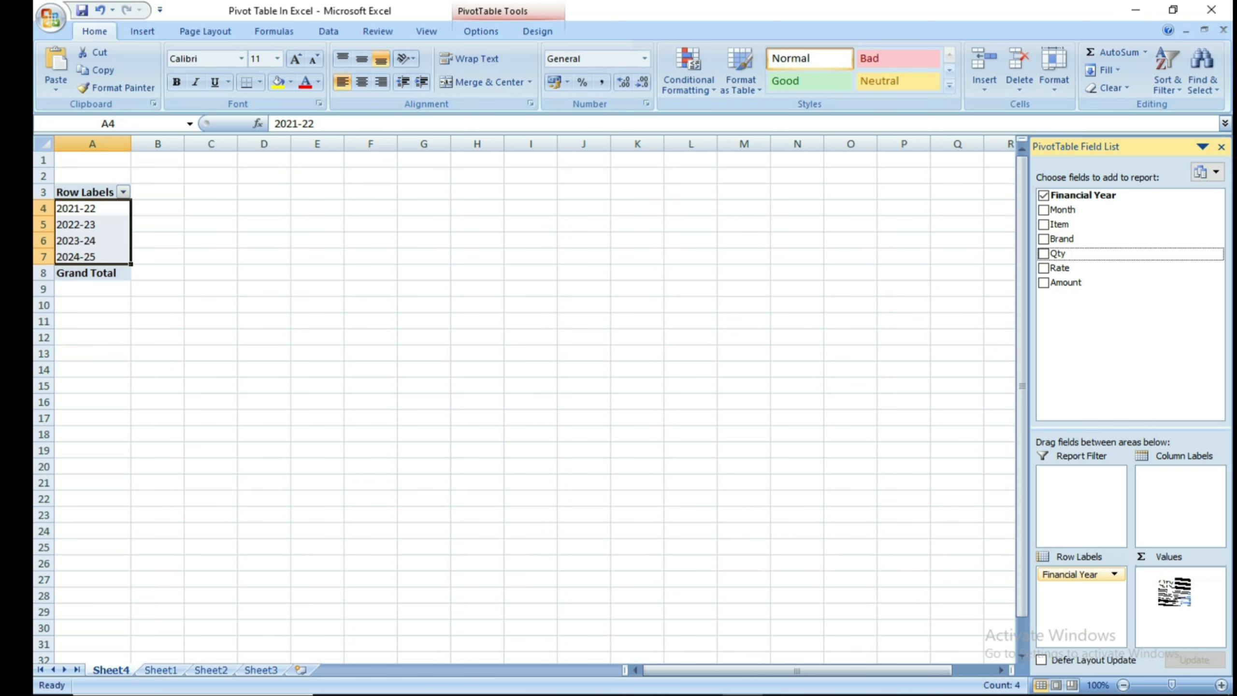
{"action": "left_click_drag", "start_coordinate": [1174, 591], "coordinate": [1170, 587]}
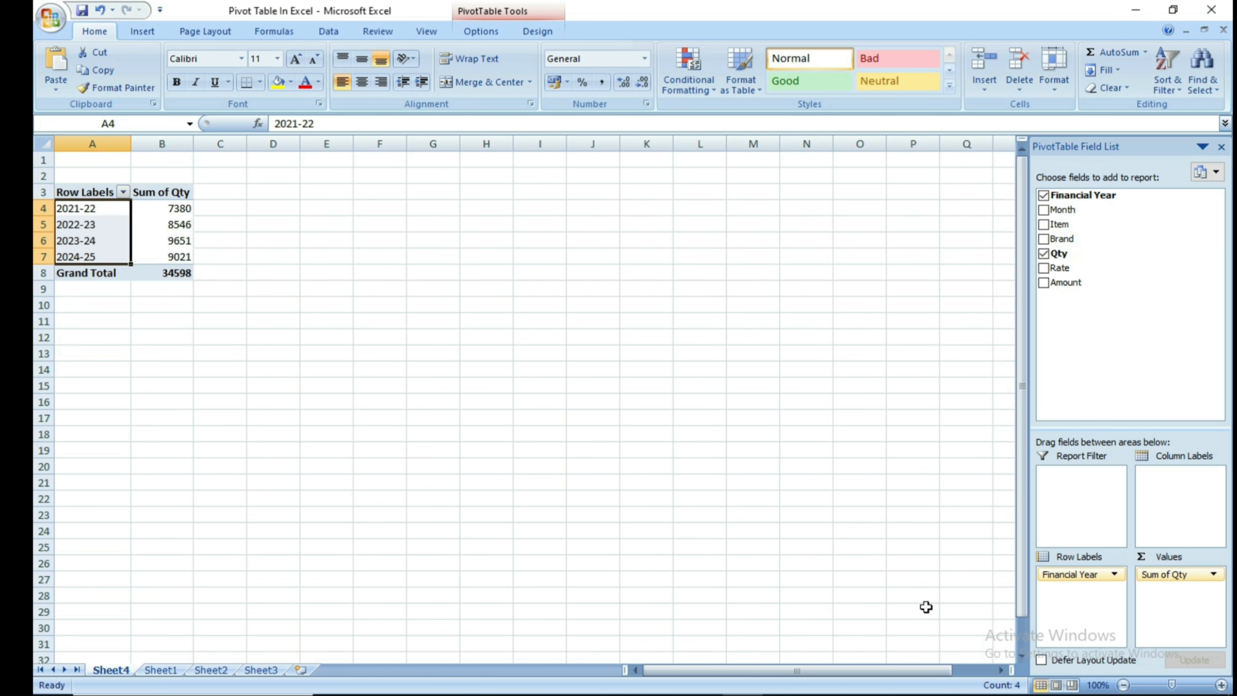
{"action": "left_click", "coordinate": [221, 305]}
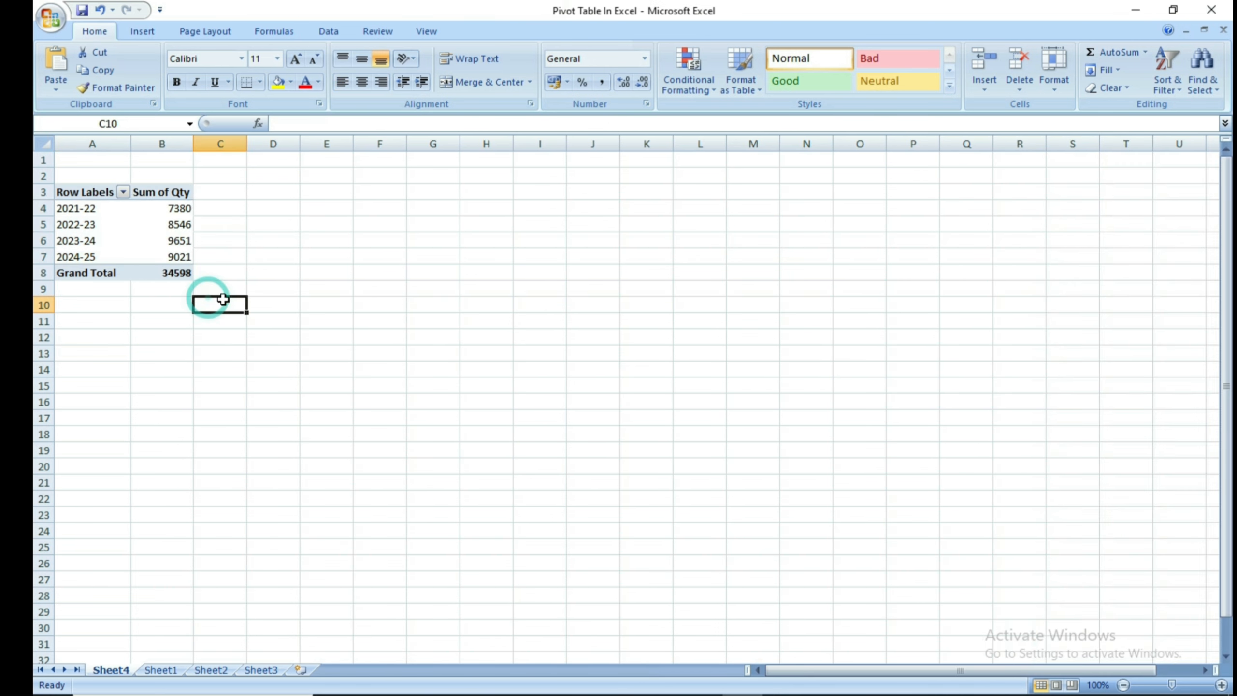
Step: Examine the summed quantity listed beside each financial year in the PivotTable
{"action": "scroll", "coordinate": [301, 378], "scroll_direction": "up", "scroll_amount": 5}
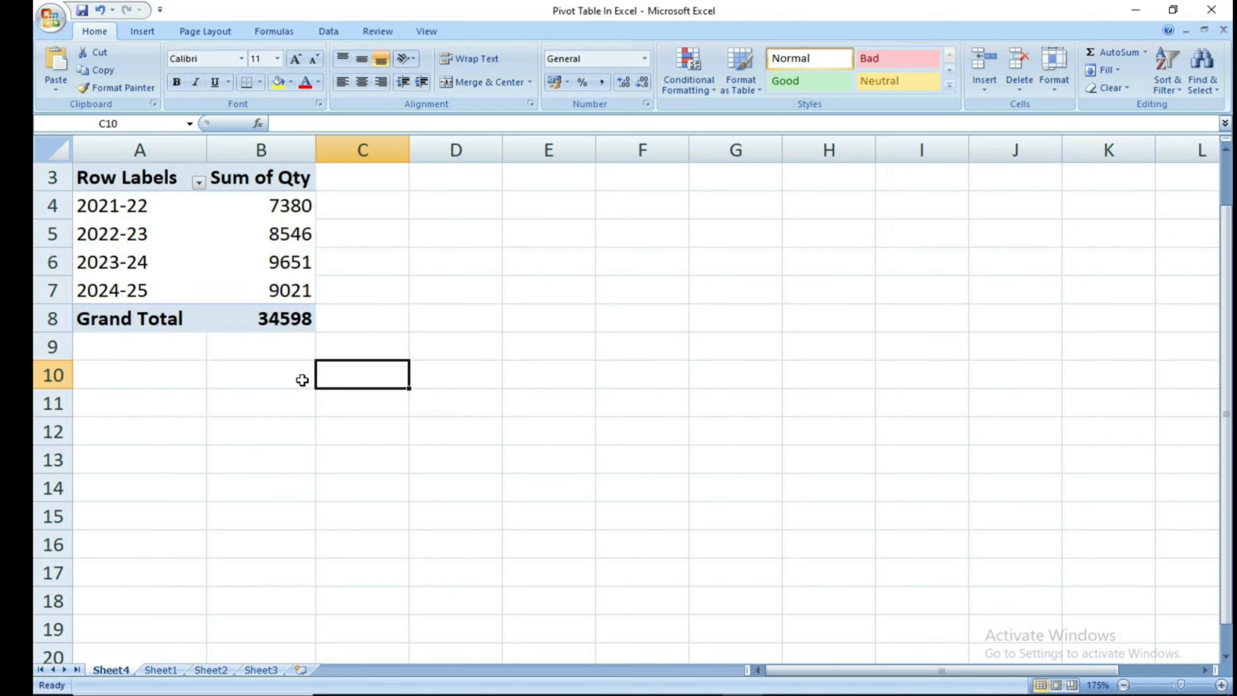
{"action": "scroll", "coordinate": [290, 365], "scroll_direction": "up", "scroll_amount": 1}
{"action": "left_click", "coordinate": [190, 469]}
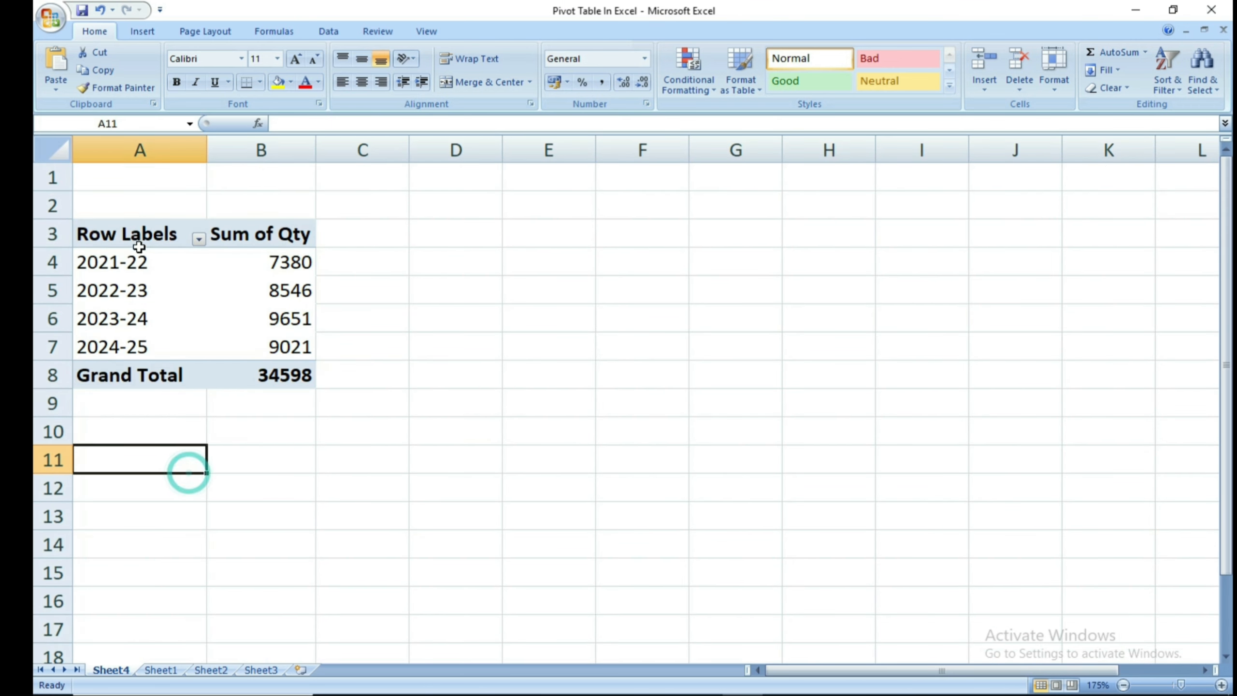
{"action": "left_click", "coordinate": [136, 262]}
{"action": "left_click", "coordinate": [341, 263]}
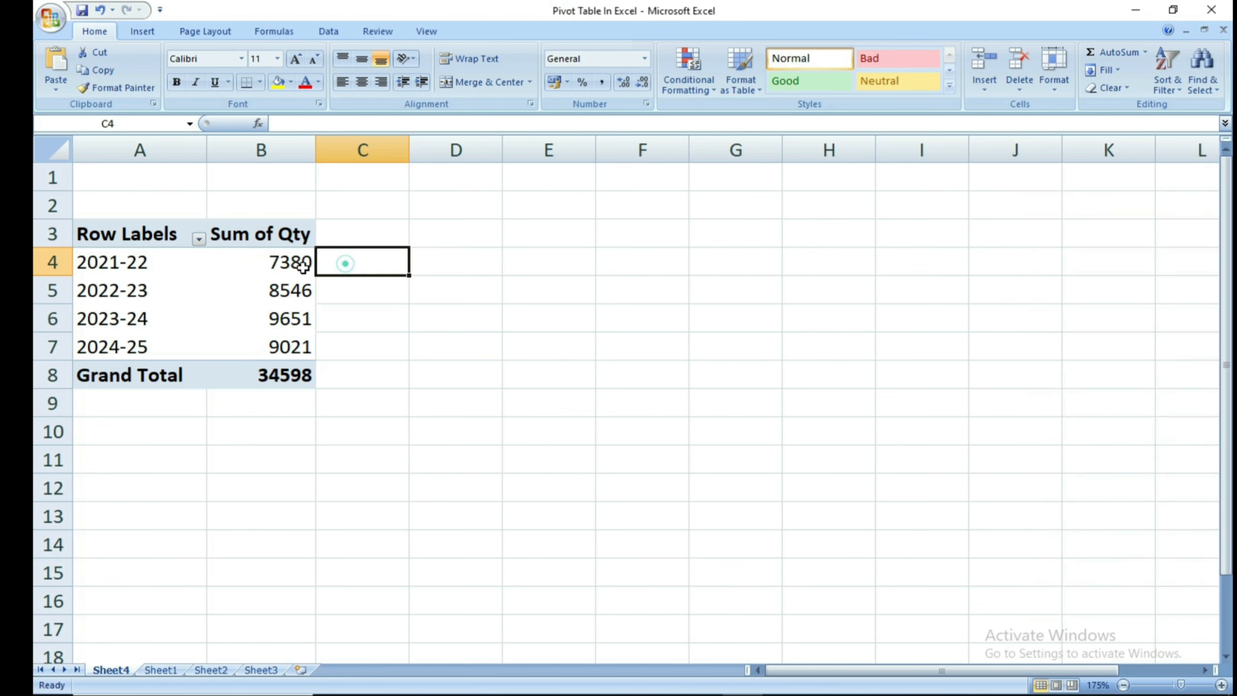
{"action": "mouse_move", "coordinate": [297, 265]}
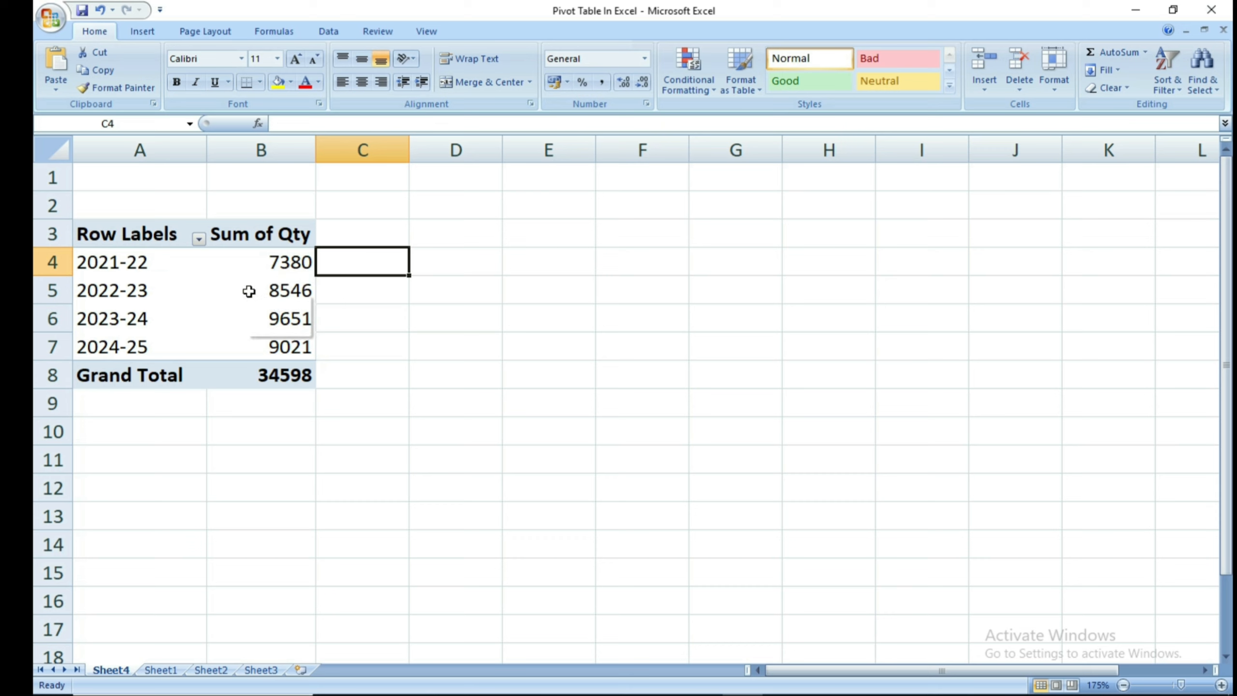
{"action": "mouse_move", "coordinate": [195, 295]}
Step: Insert a clustered column PivotChart of the quantities per financial year in A4:B7
{"action": "left_click_drag", "start_coordinate": [135, 262], "coordinate": [286, 342]}
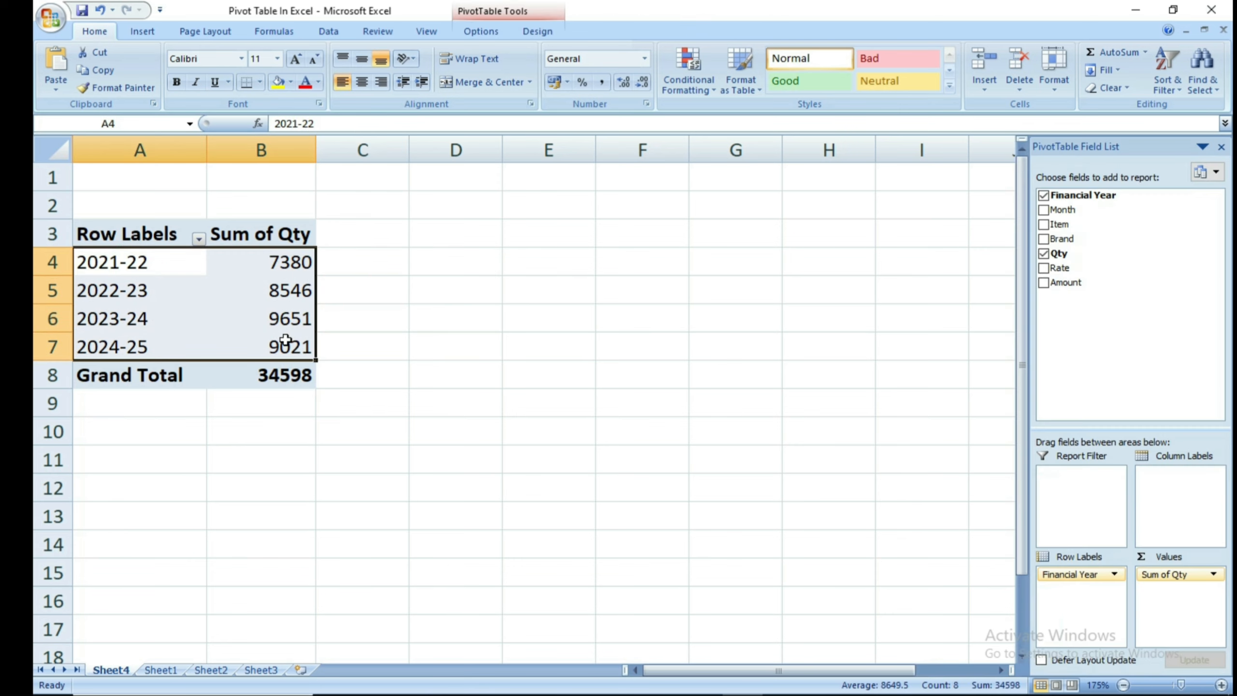
{"action": "left_click", "coordinate": [485, 27]}
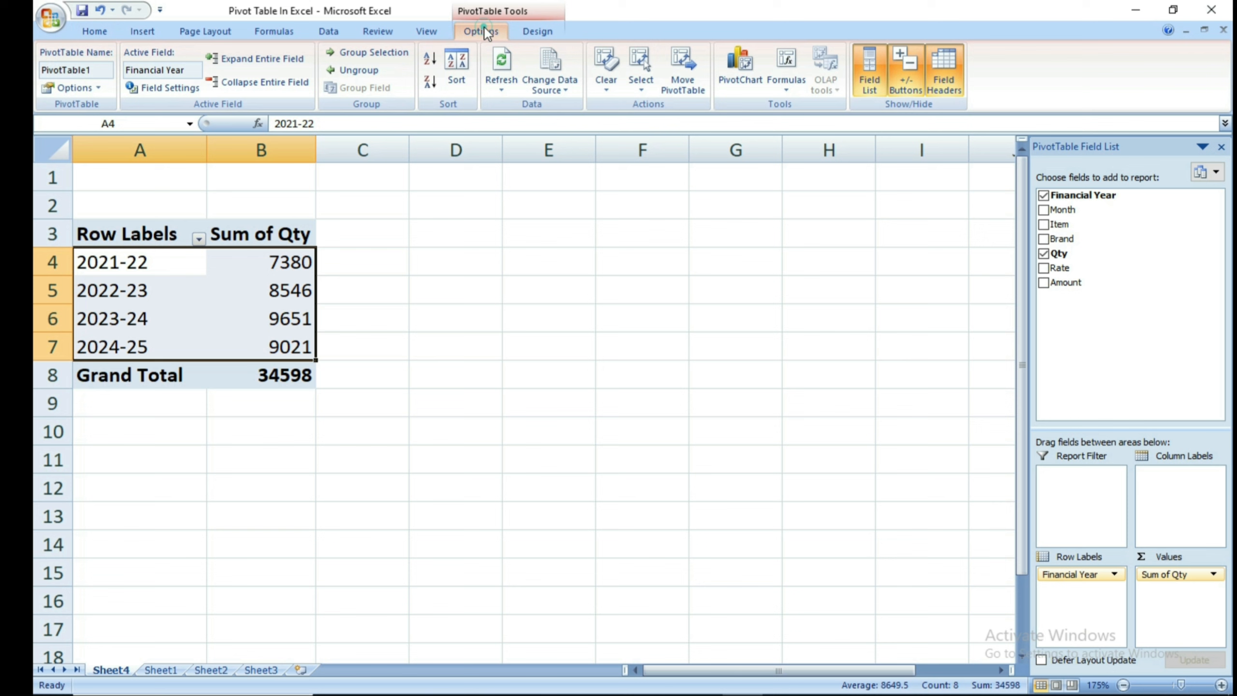
{"action": "left_click", "coordinate": [744, 68]}
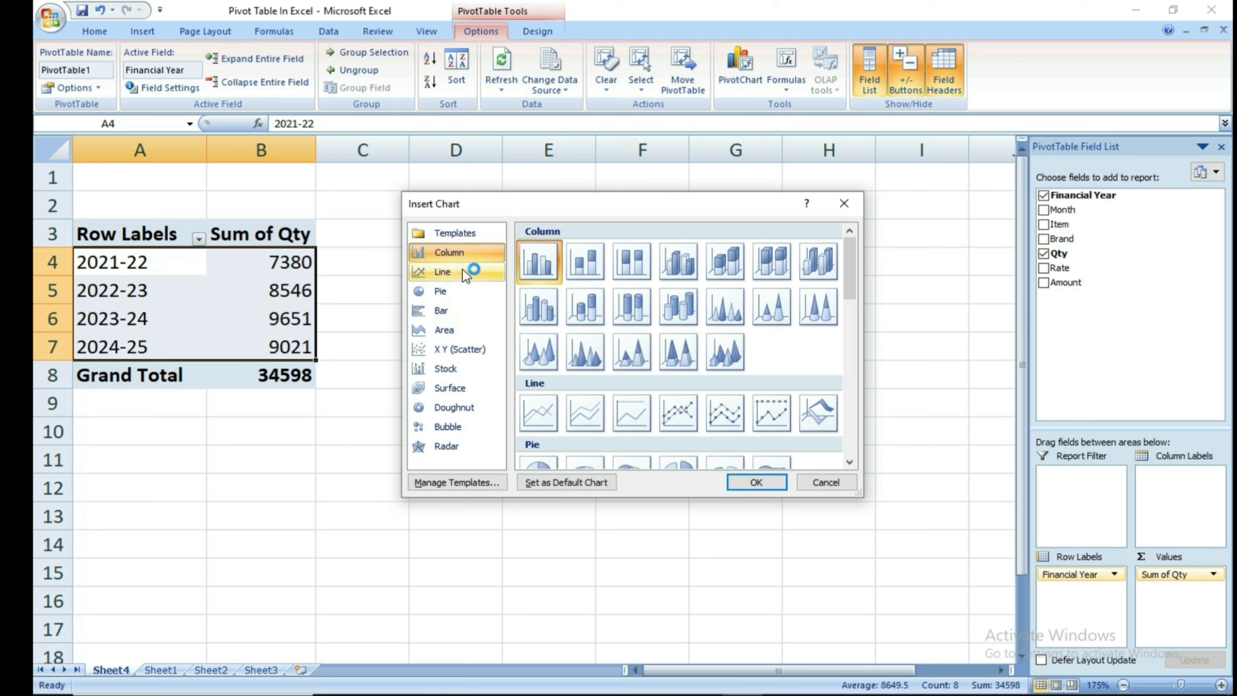
{"action": "left_click", "coordinate": [462, 251]}
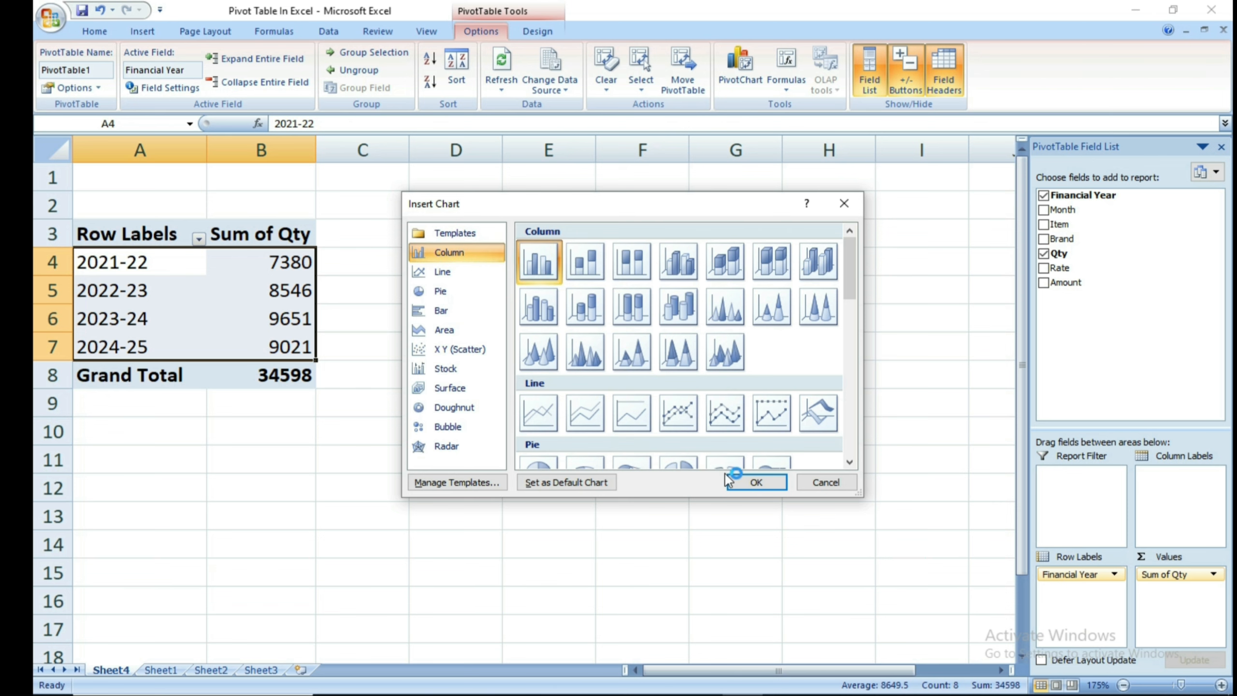
{"action": "left_click", "coordinate": [754, 481]}
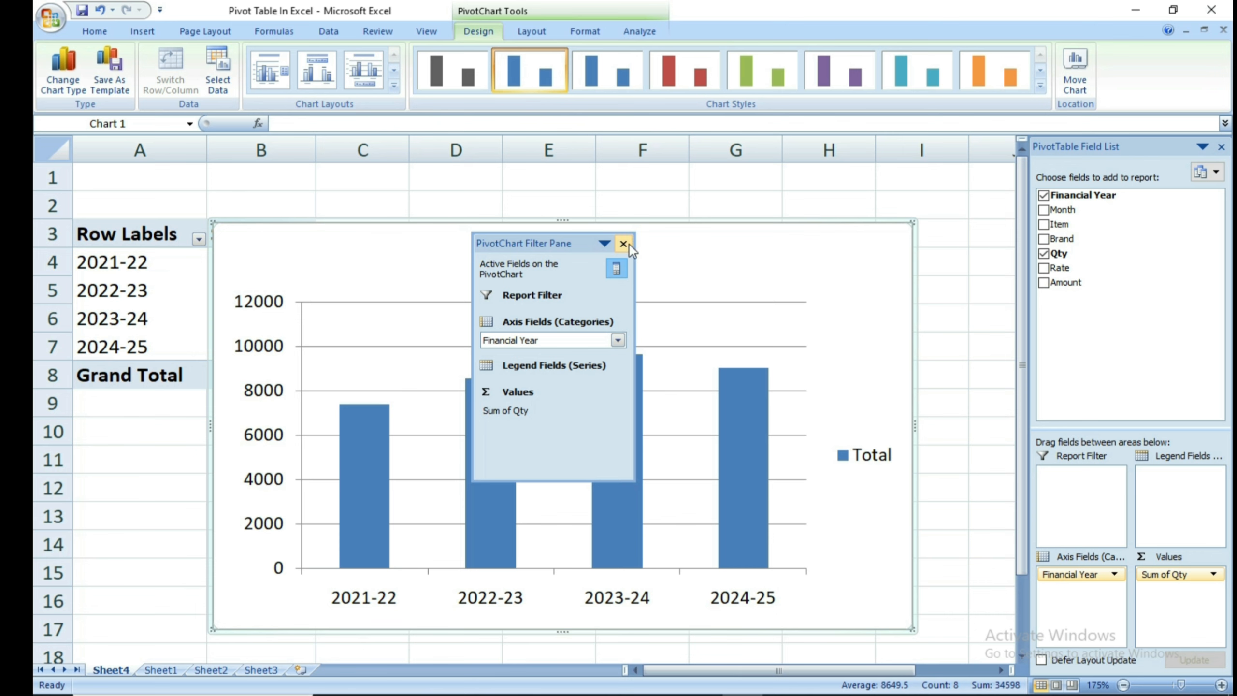
Step: Close the PivotChart Filter Pane, then move the chart to the sheet's upper-left corner and enlarge it to about column H, row 15
{"action": "left_click", "coordinate": [624, 243]}
{"action": "left_click_drag", "start_coordinate": [611, 225], "coordinate": [425, 169]}
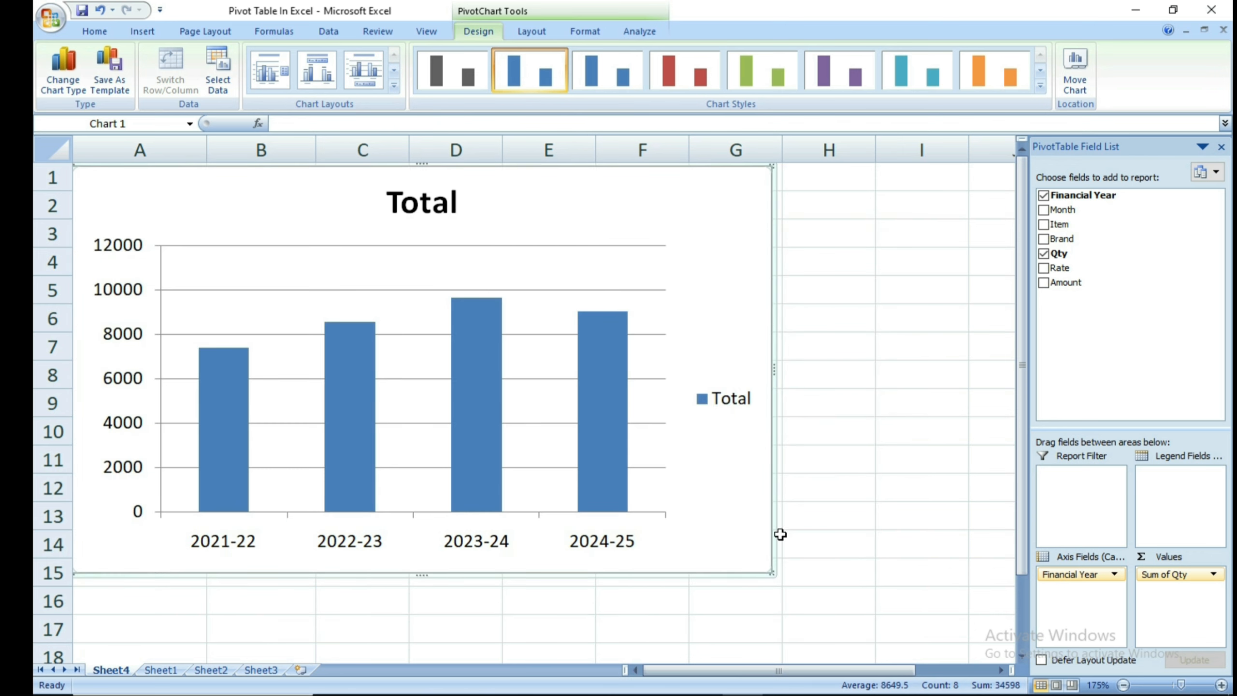
{"action": "left_click_drag", "start_coordinate": [772, 573], "coordinate": [834, 592]}
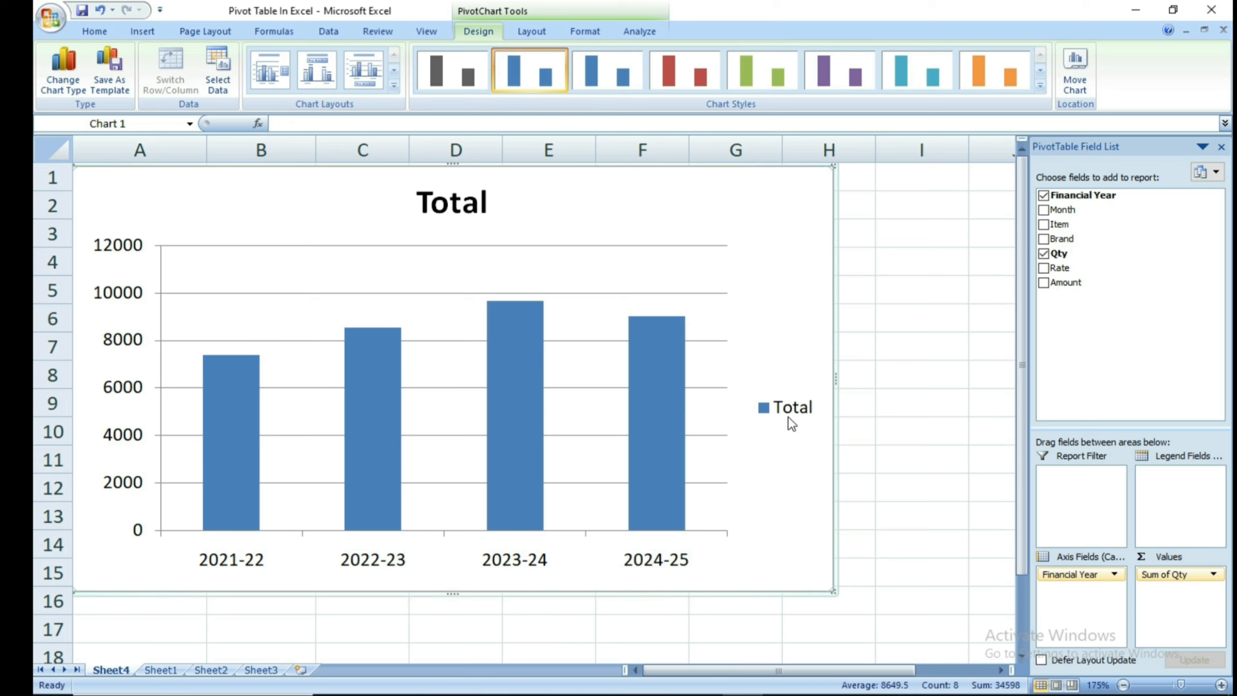
Step: Delete the legend and the horizontal gridlines from the column PivotChart
{"action": "key", "text": "Delete"}
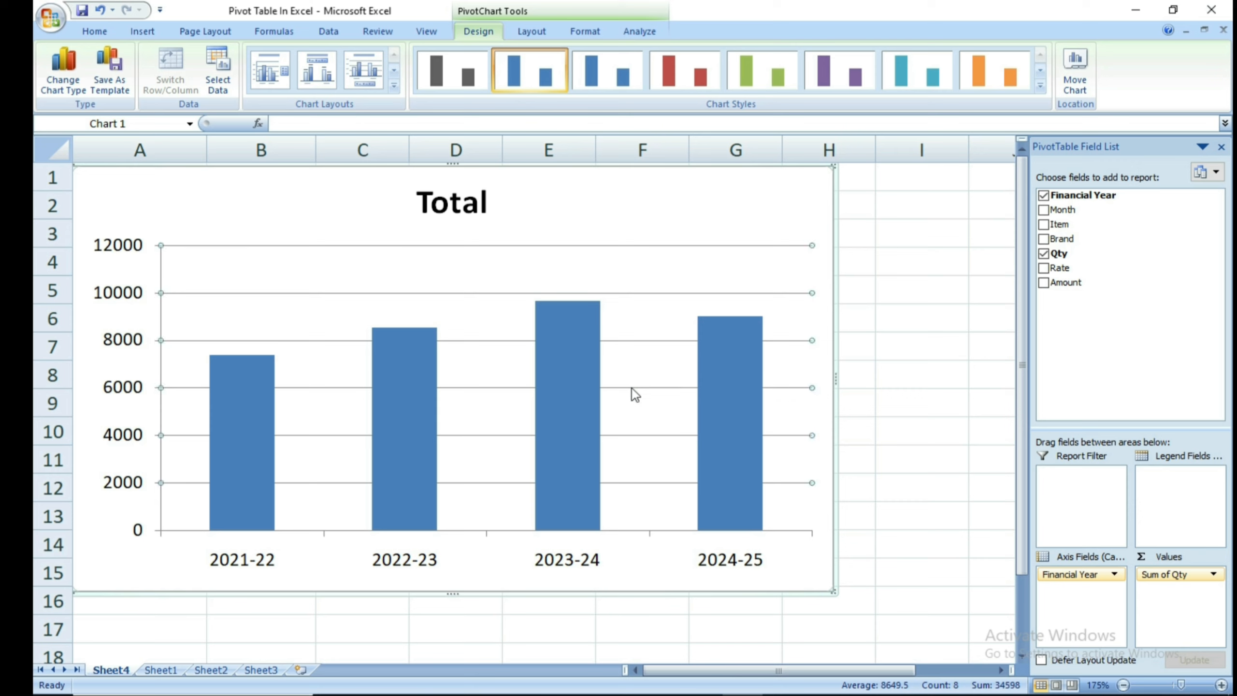
{"action": "left_click", "coordinate": [644, 274]}
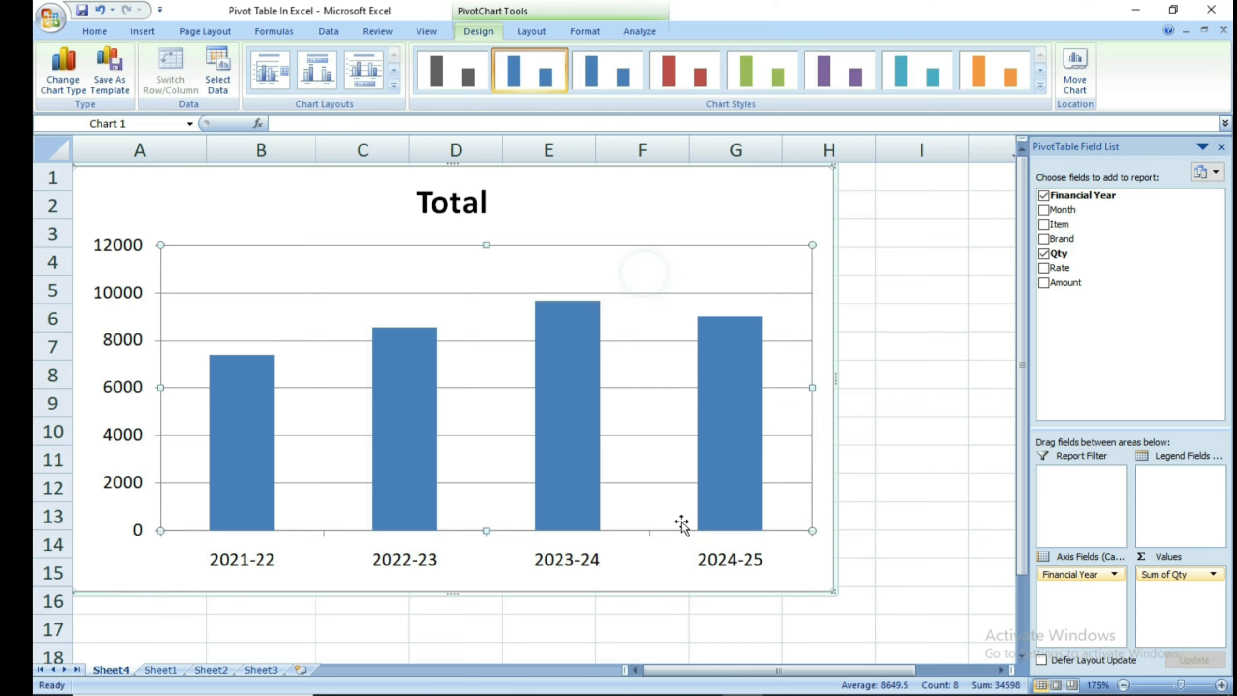
{"action": "left_click", "coordinate": [661, 575]}
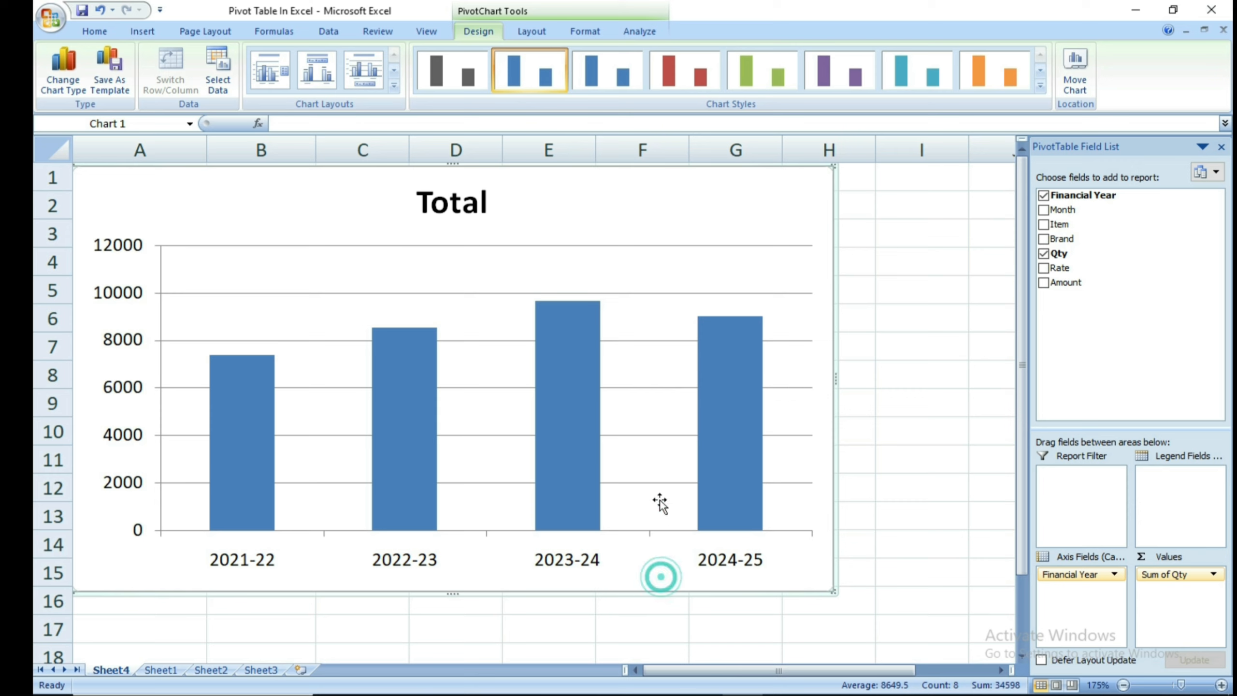
{"action": "left_click", "coordinate": [655, 388]}
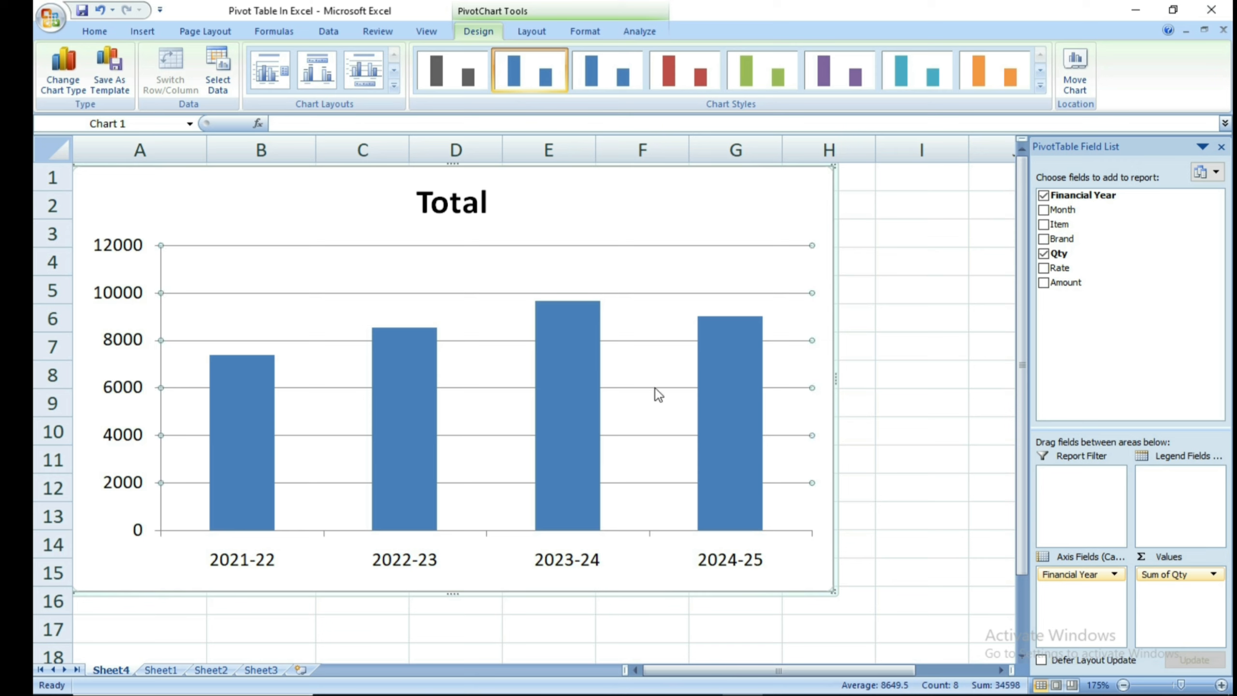
{"action": "key", "text": "Delete"}
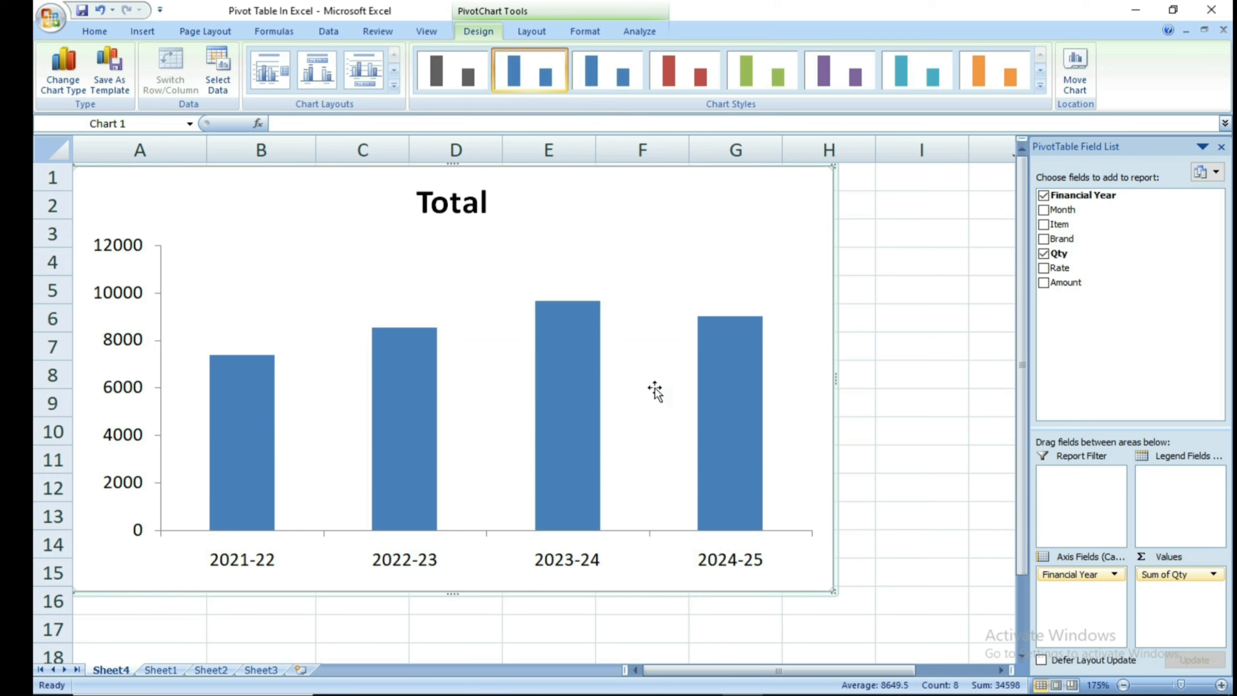
Step: Add data labels to the columns of the PivotChart and delete the whole chart from the sheet
{"action": "right_click", "coordinate": [560, 370]}
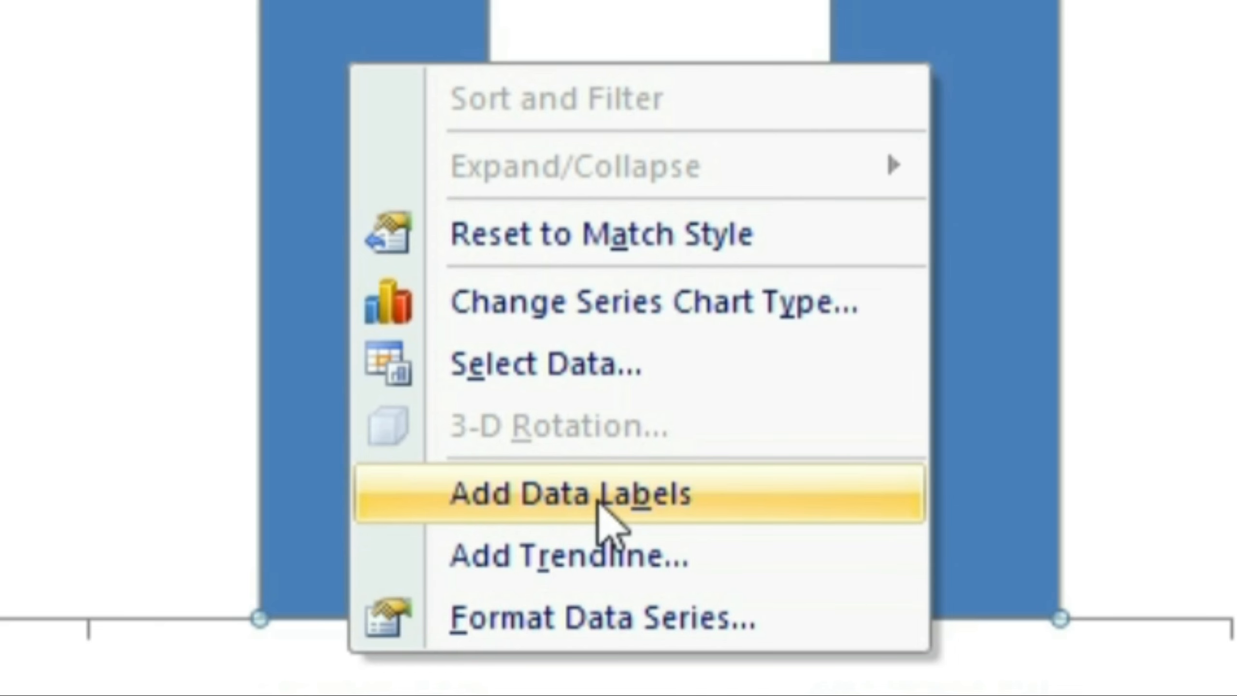
{"action": "left_click", "coordinate": [598, 502]}
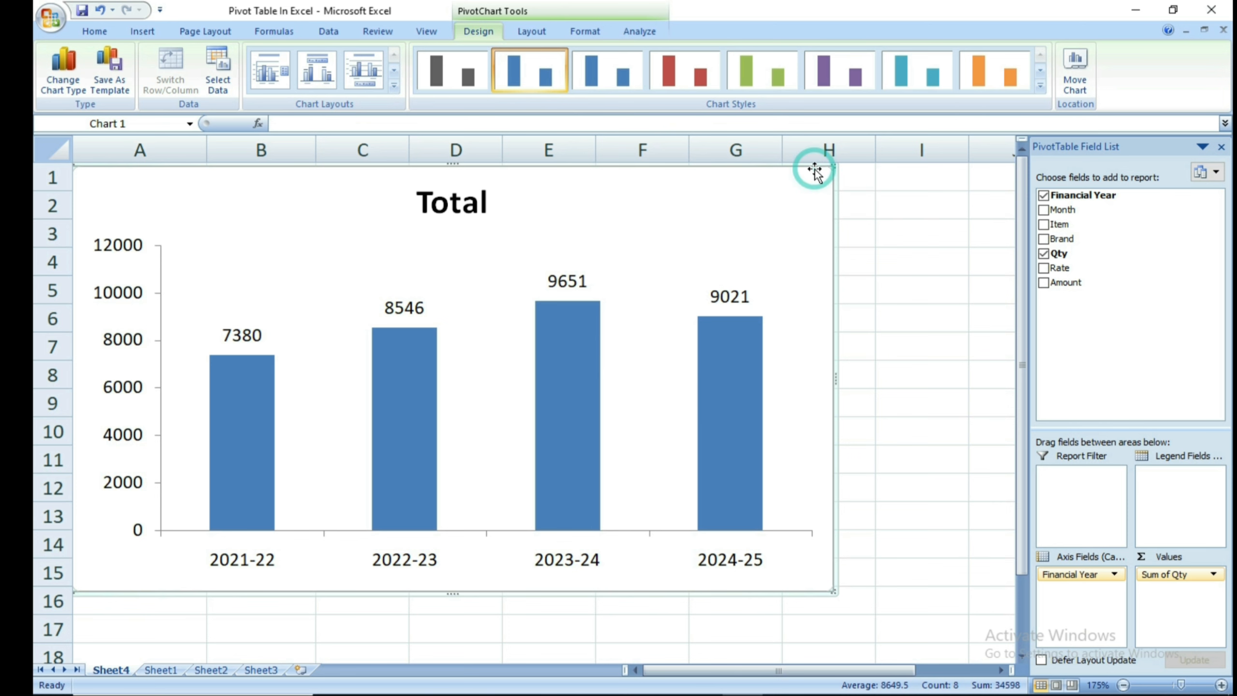
{"action": "key", "text": "Delete"}
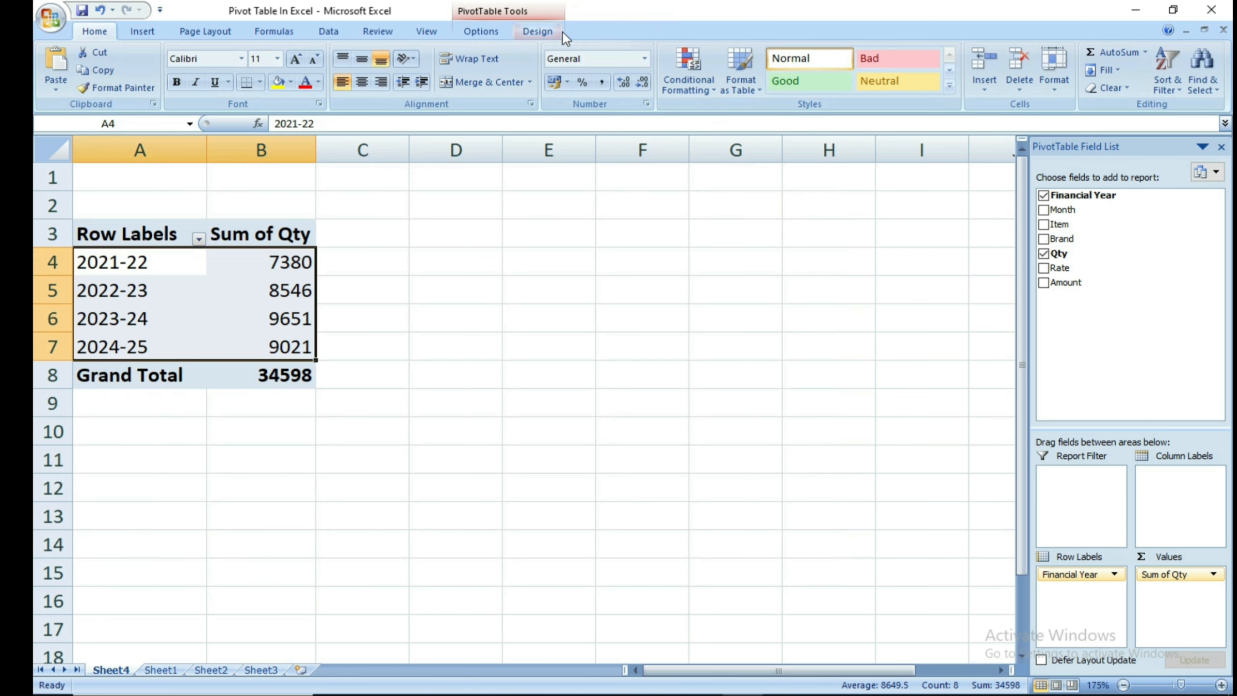
Step: Replace the Financial Year field with Month in the row labels and select the monthly quantities in A4:B15
{"action": "left_click", "coordinate": [181, 317]}
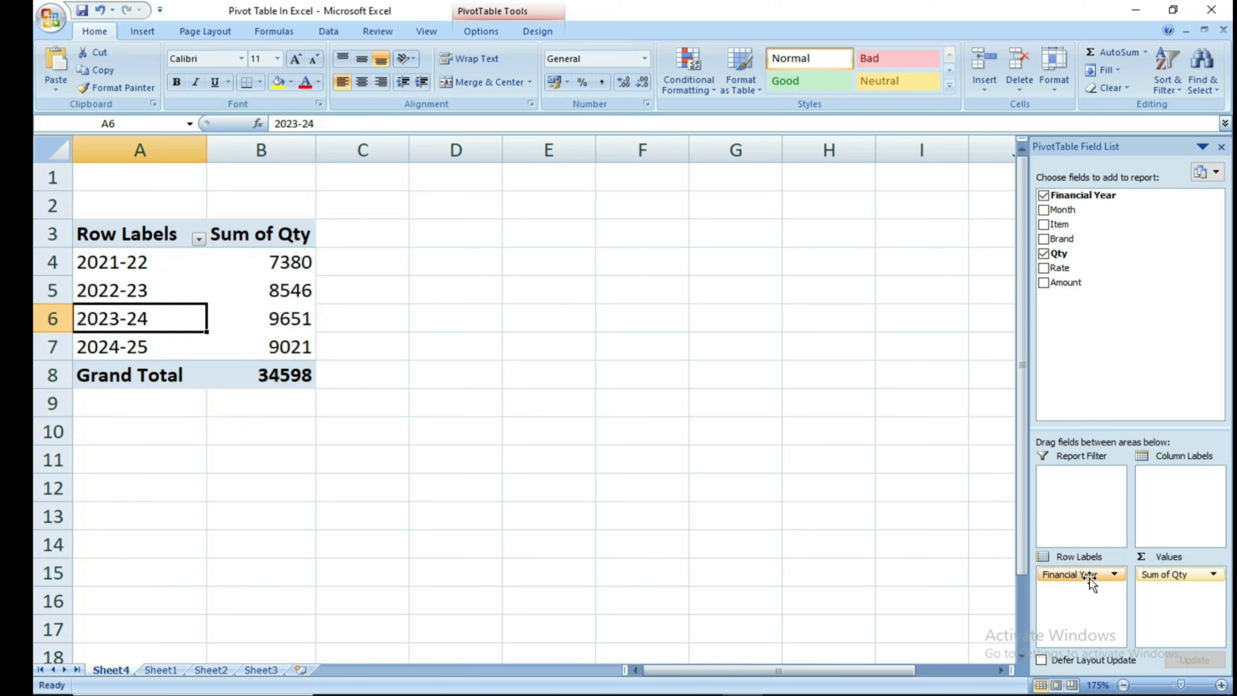
{"action": "left_click_drag", "start_coordinate": [1090, 579], "coordinate": [1116, 336]}
{"action": "left_click_drag", "start_coordinate": [1067, 210], "coordinate": [1075, 587]}
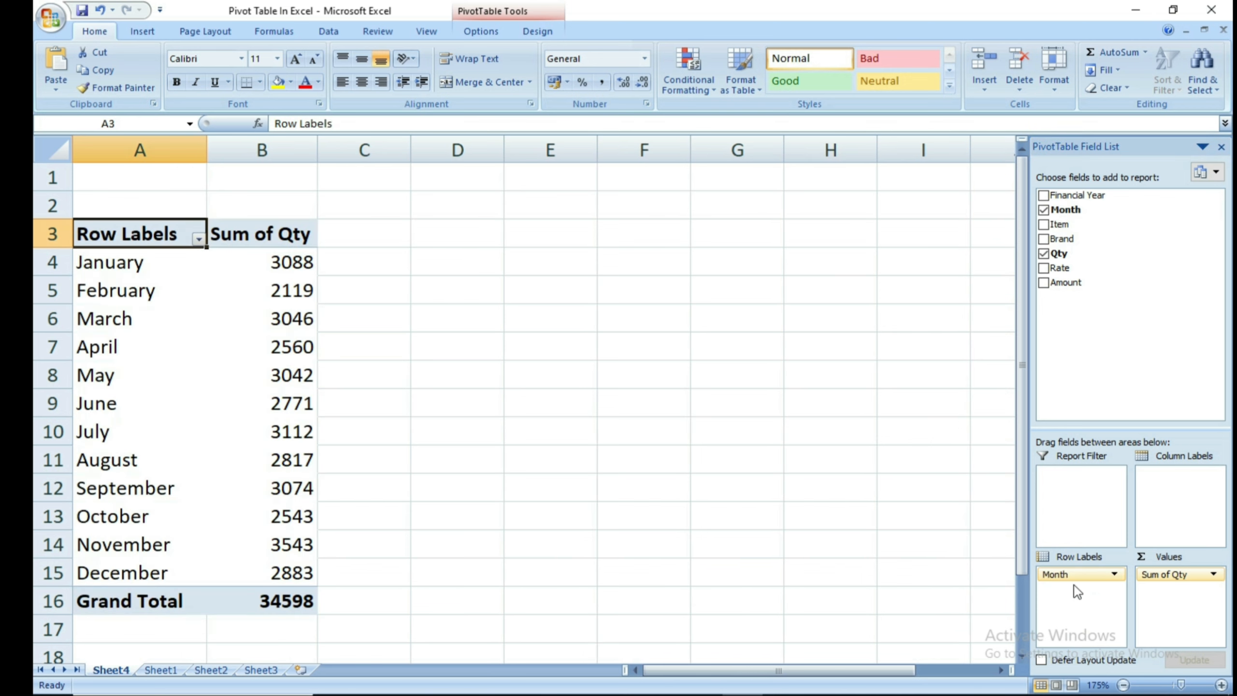
{"action": "left_click_drag", "start_coordinate": [94, 263], "coordinate": [273, 568]}
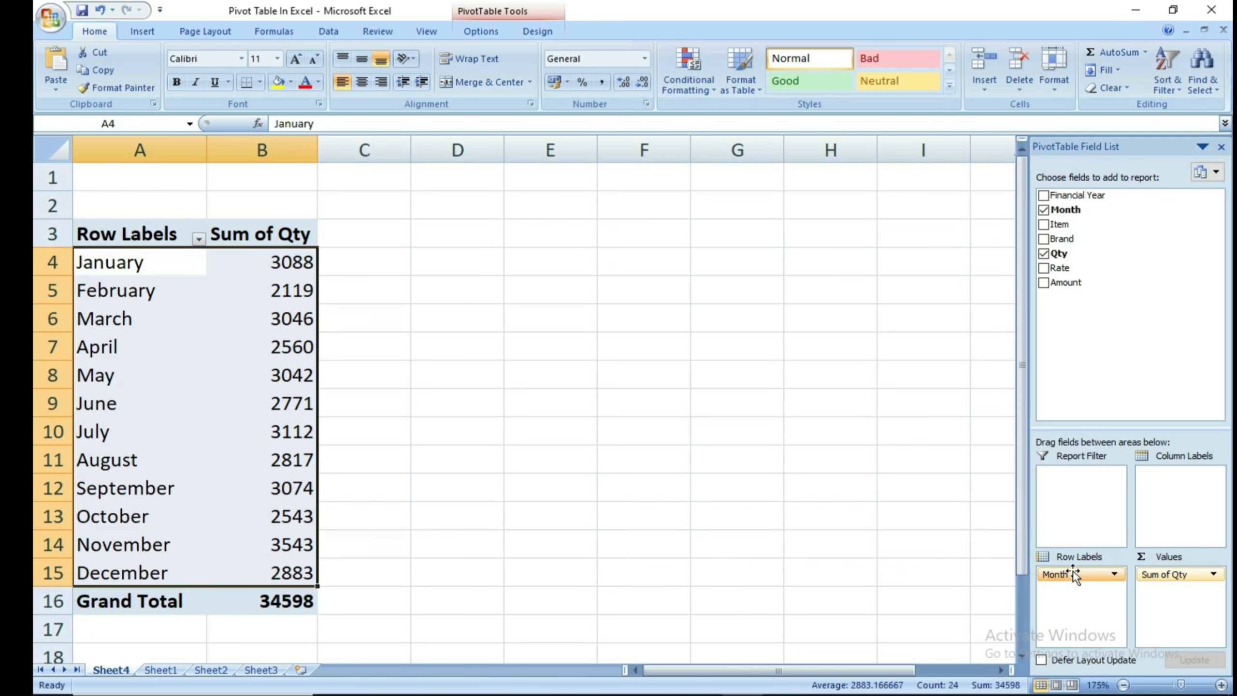
Step: Try the Month field in the column labels and return it to the row labels
{"action": "left_click_drag", "start_coordinate": [1075, 575], "coordinate": [1181, 489]}
{"action": "left_click", "coordinate": [670, 431]}
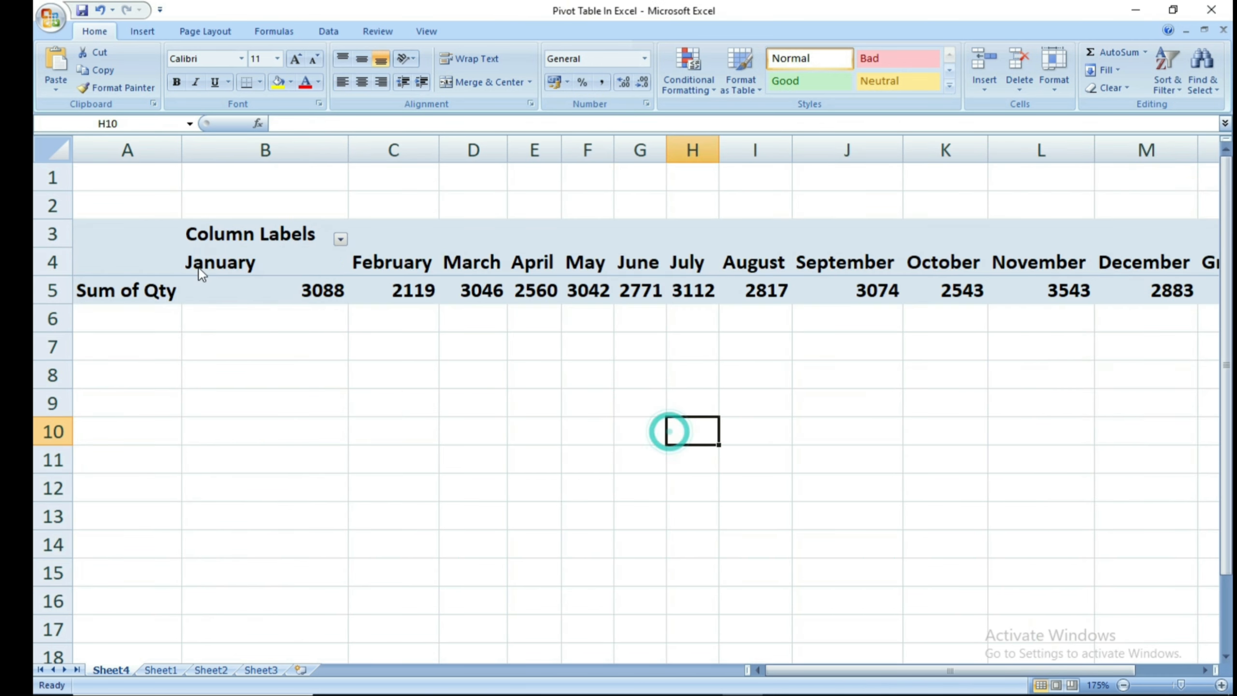
{"action": "left_click", "coordinate": [300, 265]}
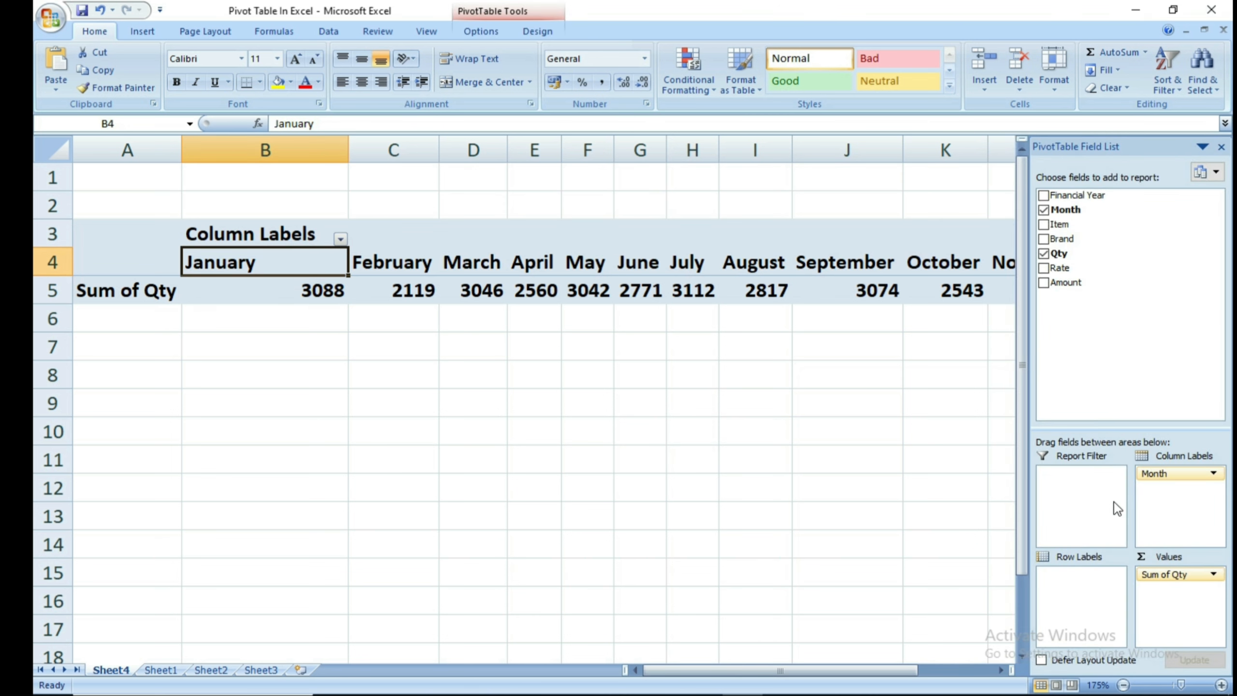
{"action": "left_click_drag", "start_coordinate": [1174, 472], "coordinate": [1061, 587]}
{"action": "left_click", "coordinate": [404, 357]}
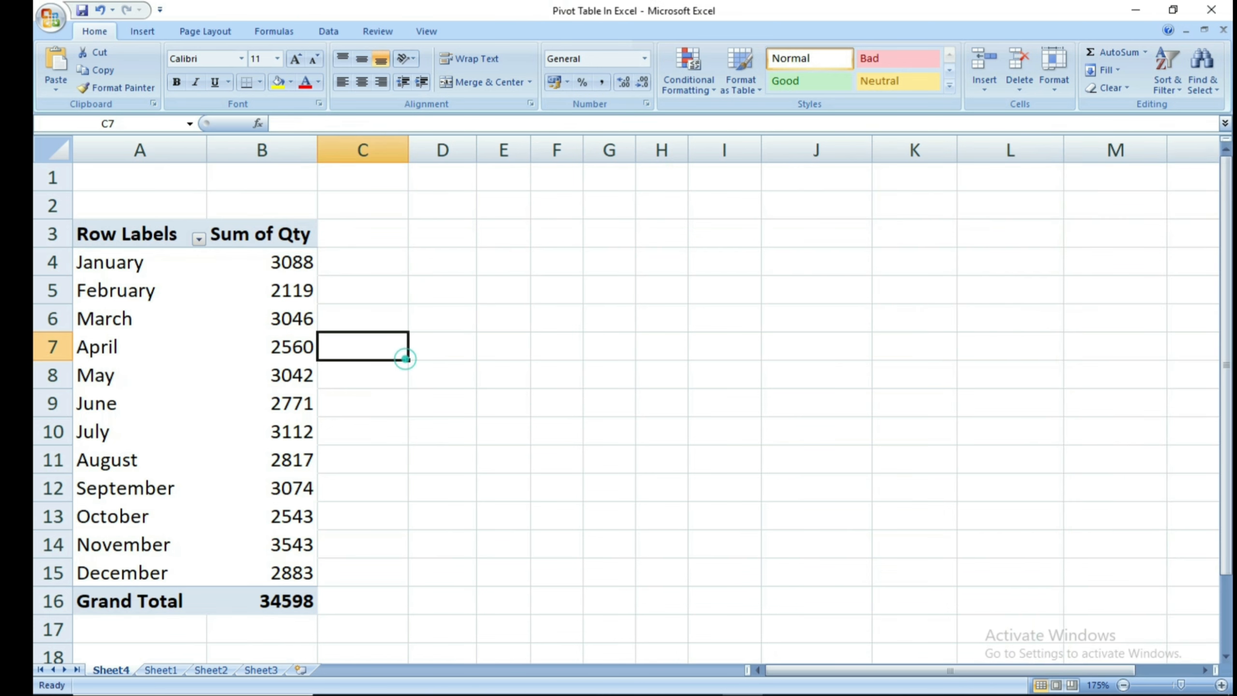
Step: Examine the summed quantity of each month and the grand total in the PivotTable
{"action": "left_click", "coordinate": [110, 262]}
{"action": "left_click", "coordinate": [110, 301]}
{"action": "left_click", "coordinate": [103, 344]}
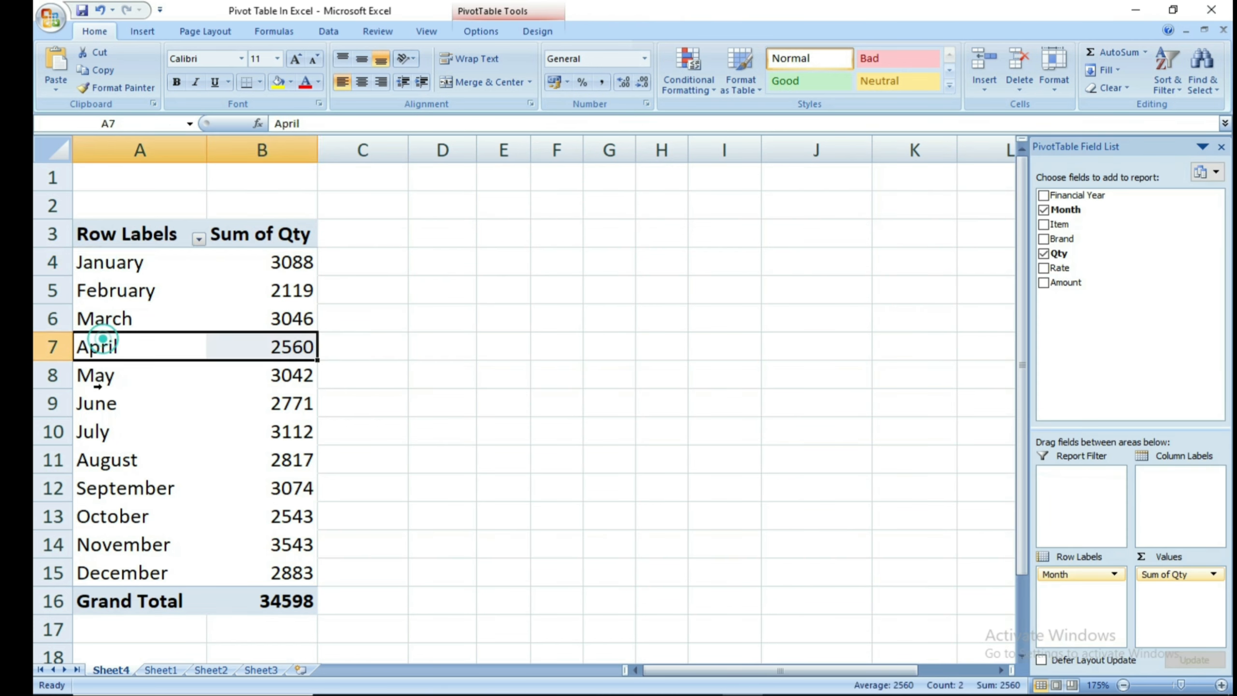
{"action": "left_click", "coordinate": [279, 272]}
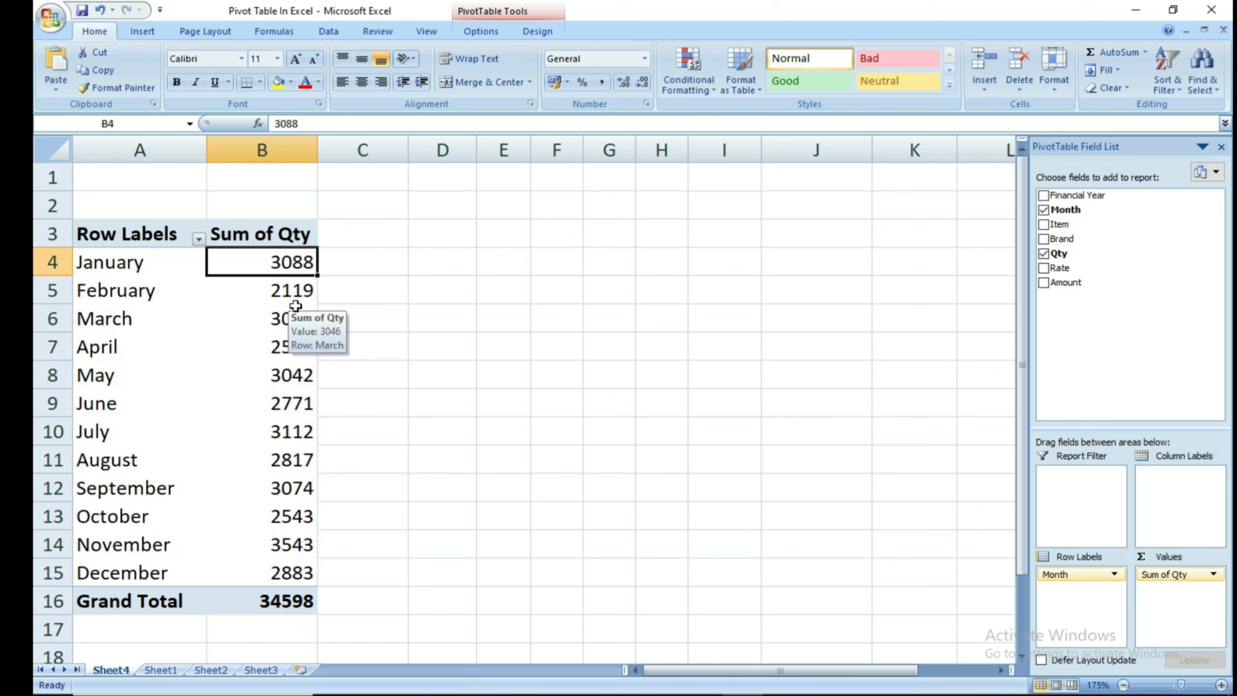
{"action": "left_click_drag", "start_coordinate": [130, 266], "coordinate": [273, 563]}
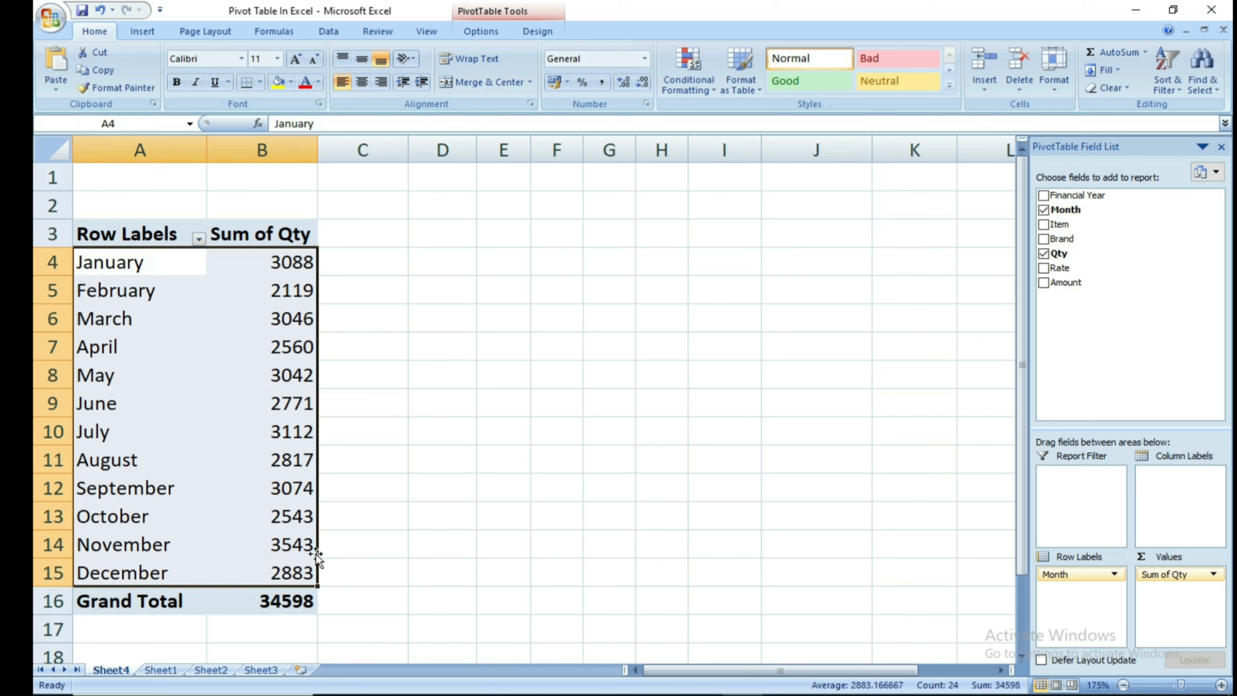
{"action": "left_click", "coordinate": [292, 599]}
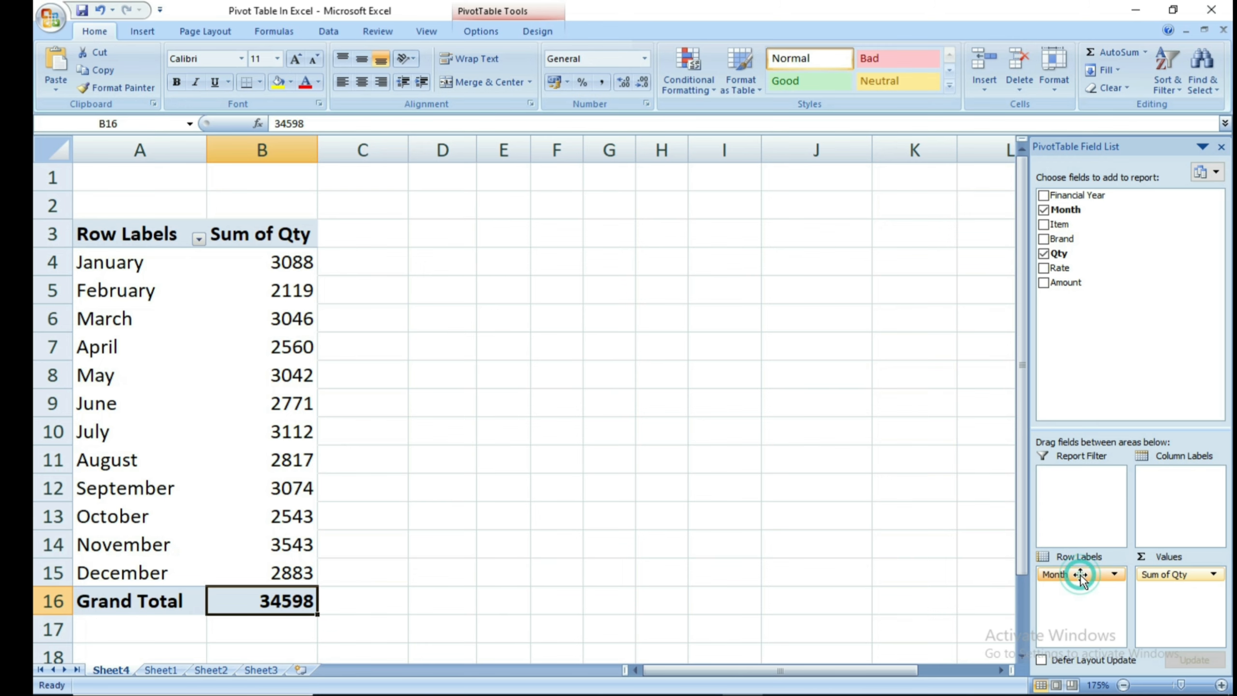
Step: Replace the Month field with Item in the row labels to sum the quantity by item
{"action": "left_click_drag", "start_coordinate": [1080, 575], "coordinate": [1127, 360]}
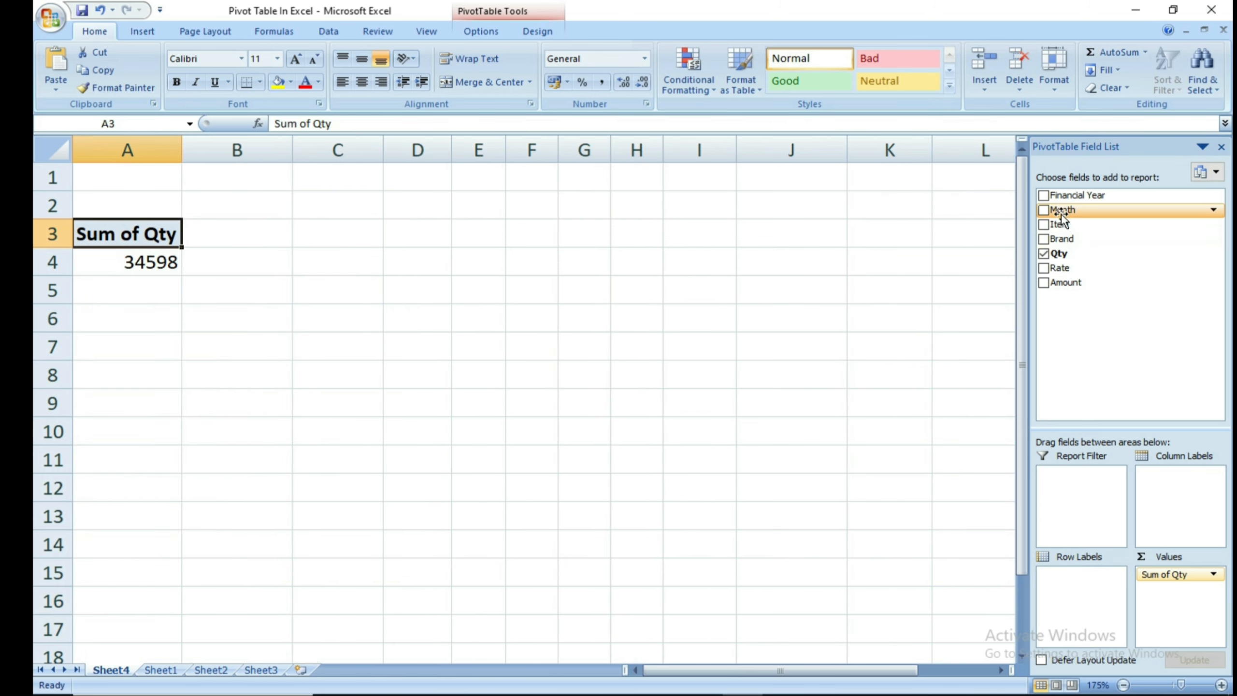
{"action": "left_click_drag", "start_coordinate": [1059, 225], "coordinate": [1076, 580]}
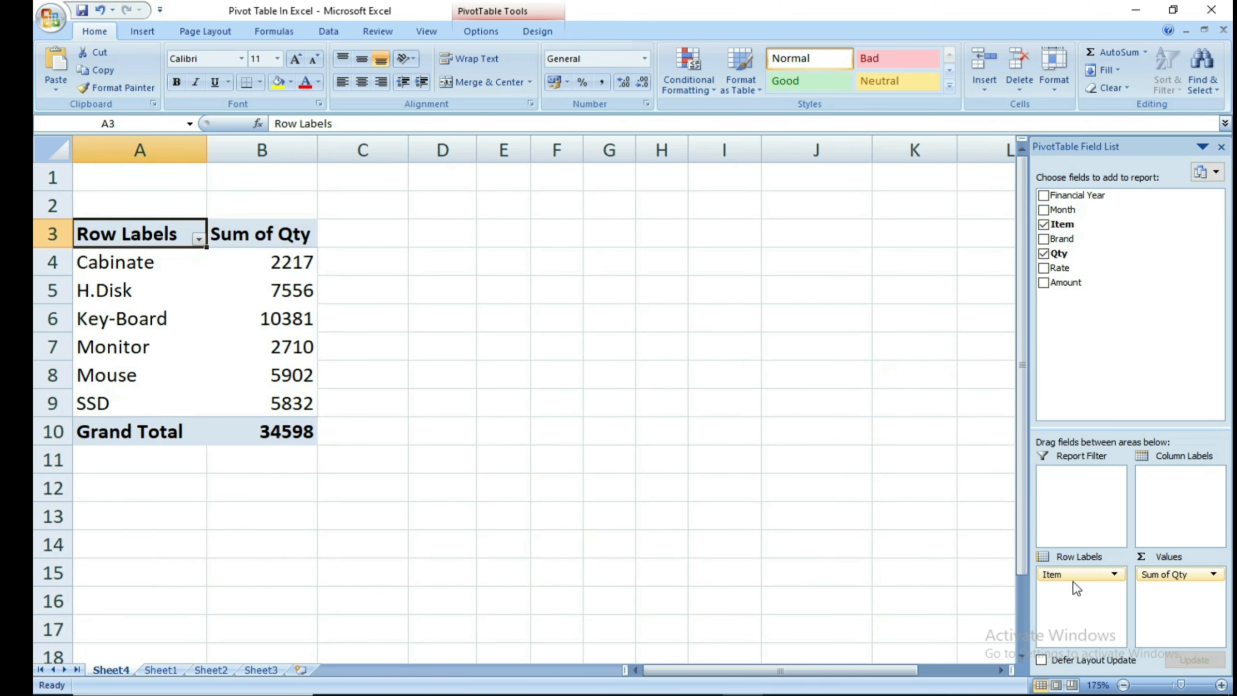
{"action": "left_click", "coordinate": [487, 325]}
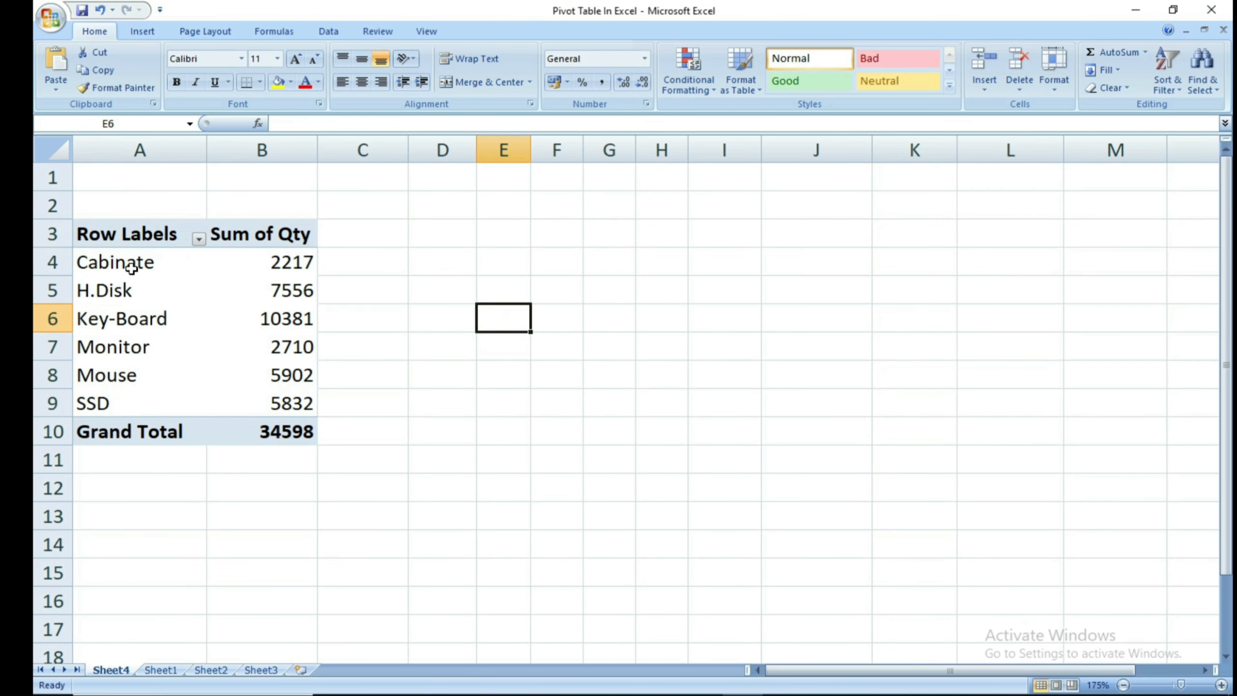
Step: Insert a clustered bar PivotChart from the item quantities in A4:B9 and close its filter pane
{"action": "left_click_drag", "start_coordinate": [132, 267], "coordinate": [305, 396]}
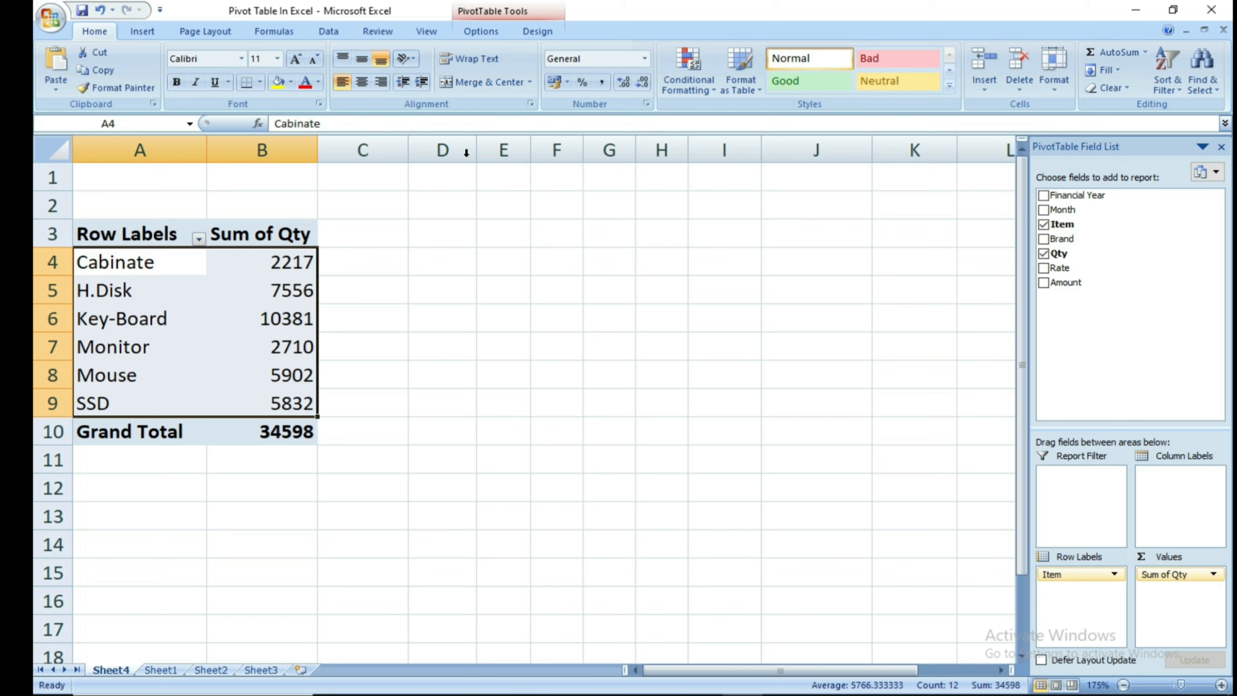
{"action": "left_click", "coordinate": [497, 32]}
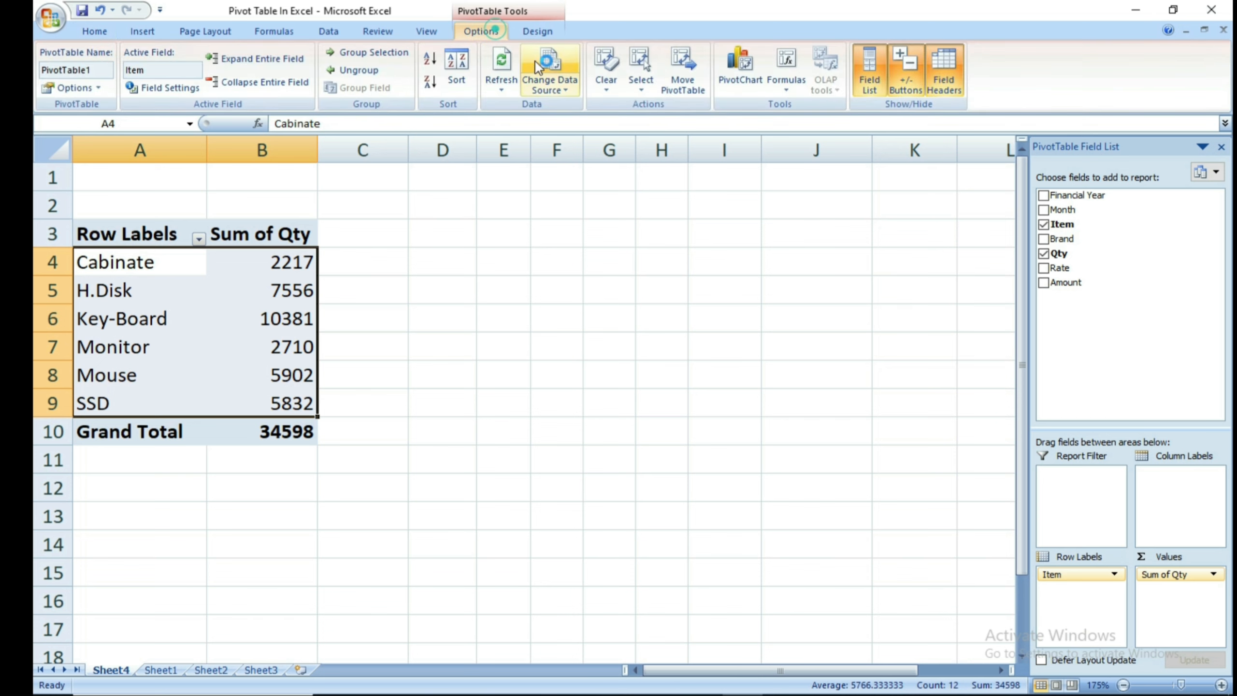
{"action": "left_click", "coordinate": [732, 67]}
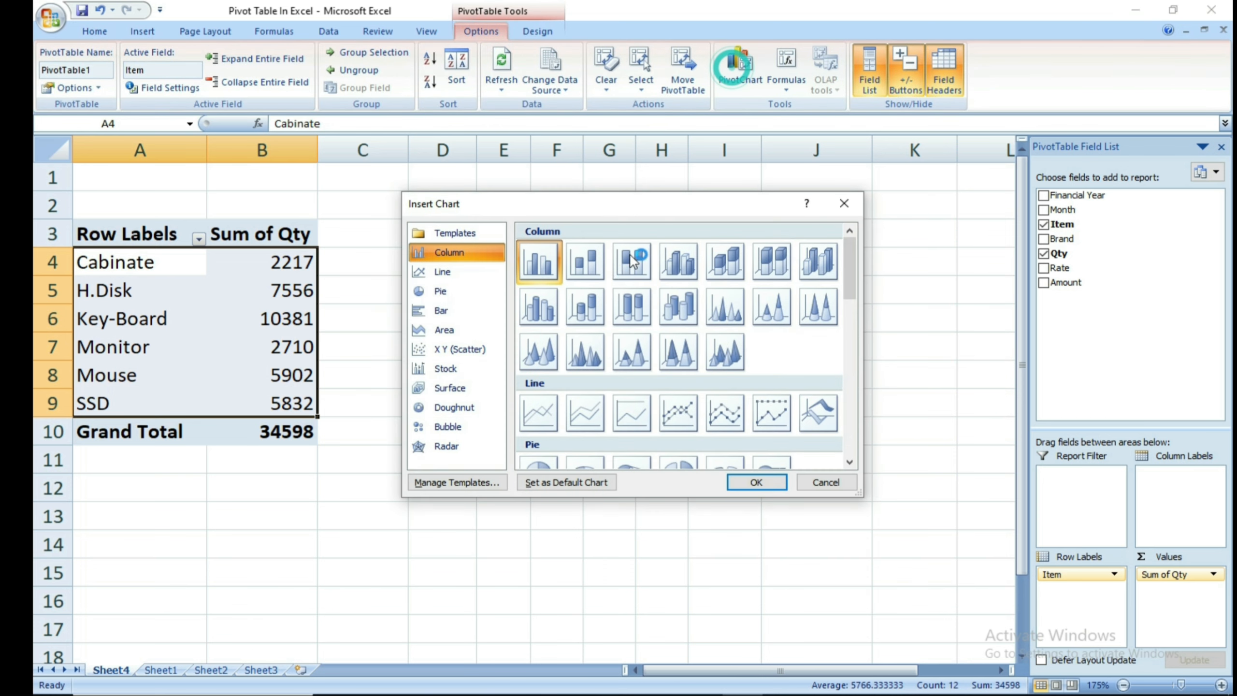
{"action": "left_click", "coordinate": [450, 310]}
{"action": "scroll", "coordinate": [575, 291], "scroll_direction": "up", "scroll_amount": 10}
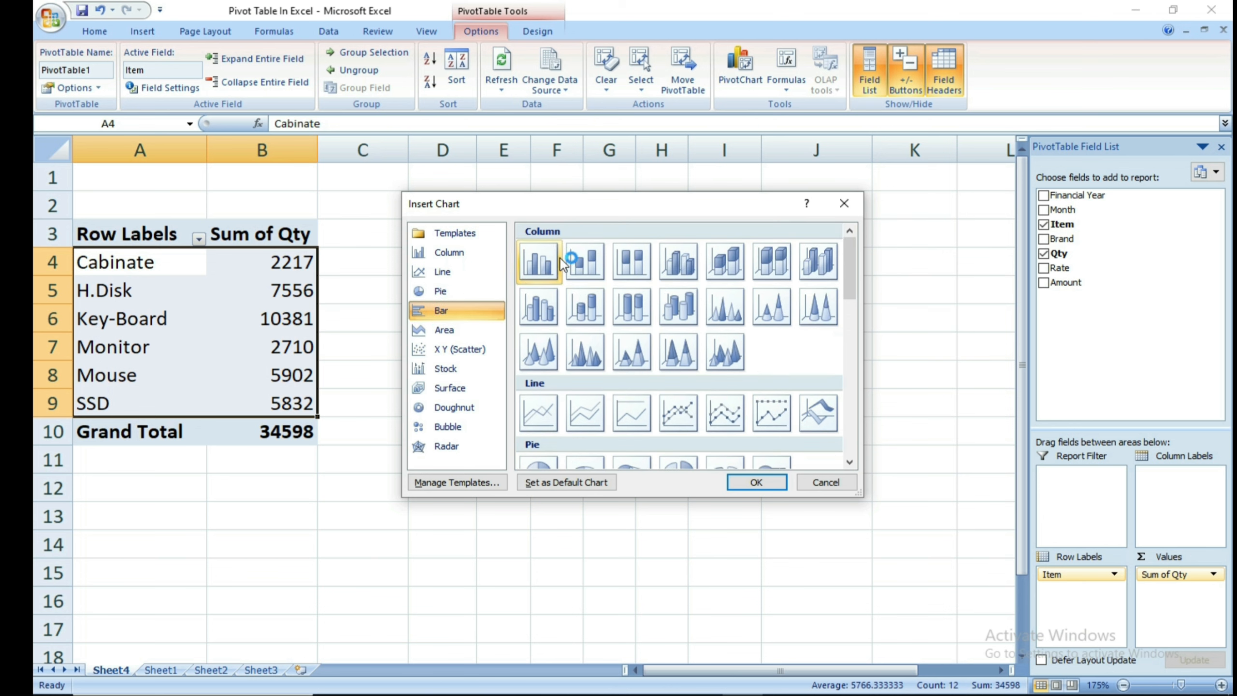
{"action": "left_click", "coordinate": [557, 263]}
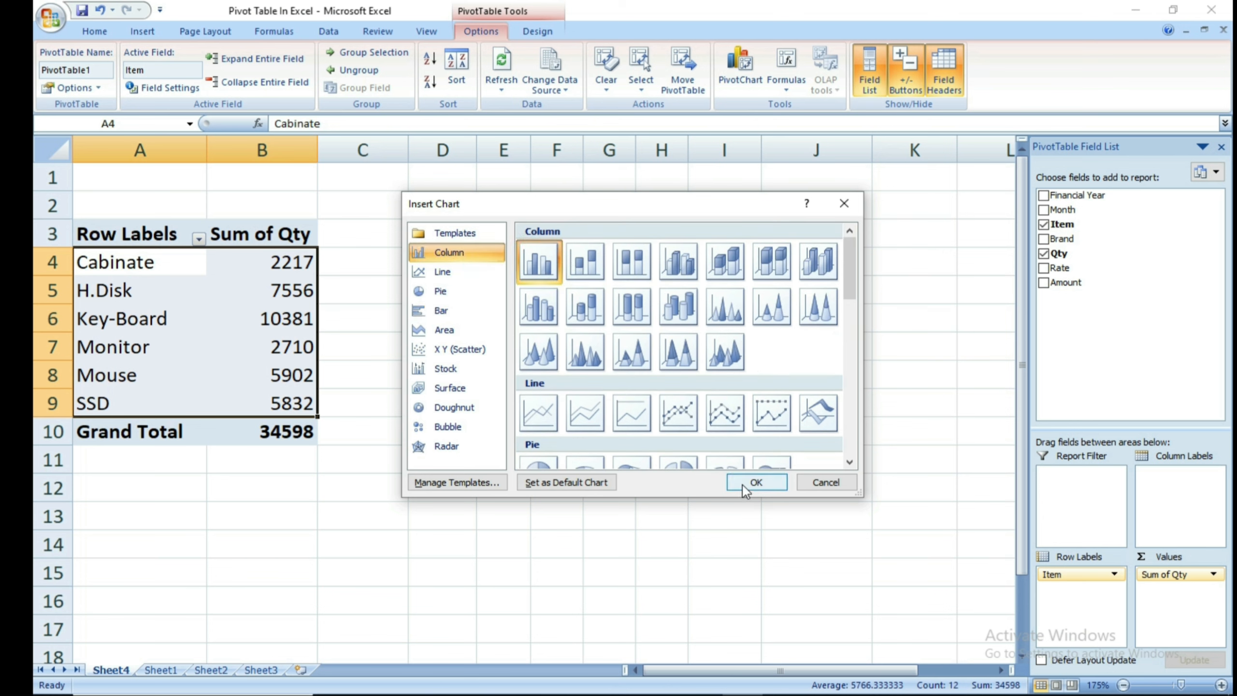
{"action": "left_click", "coordinate": [451, 304]}
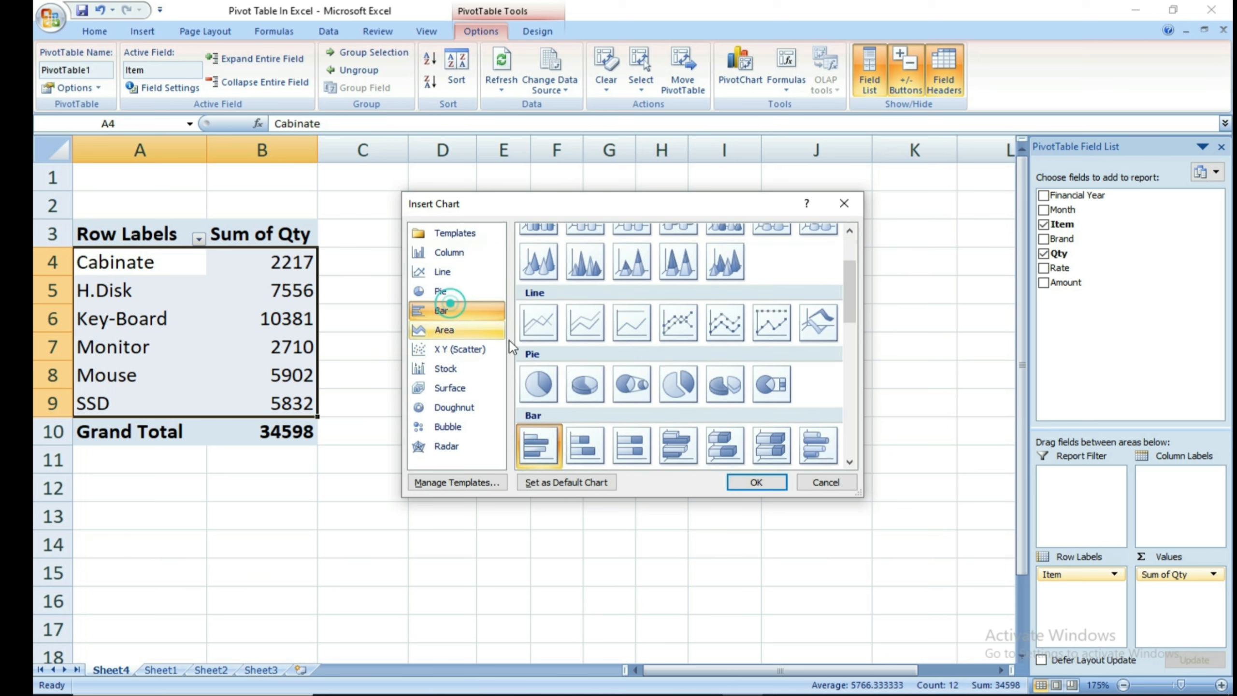
{"action": "left_click", "coordinate": [759, 482]}
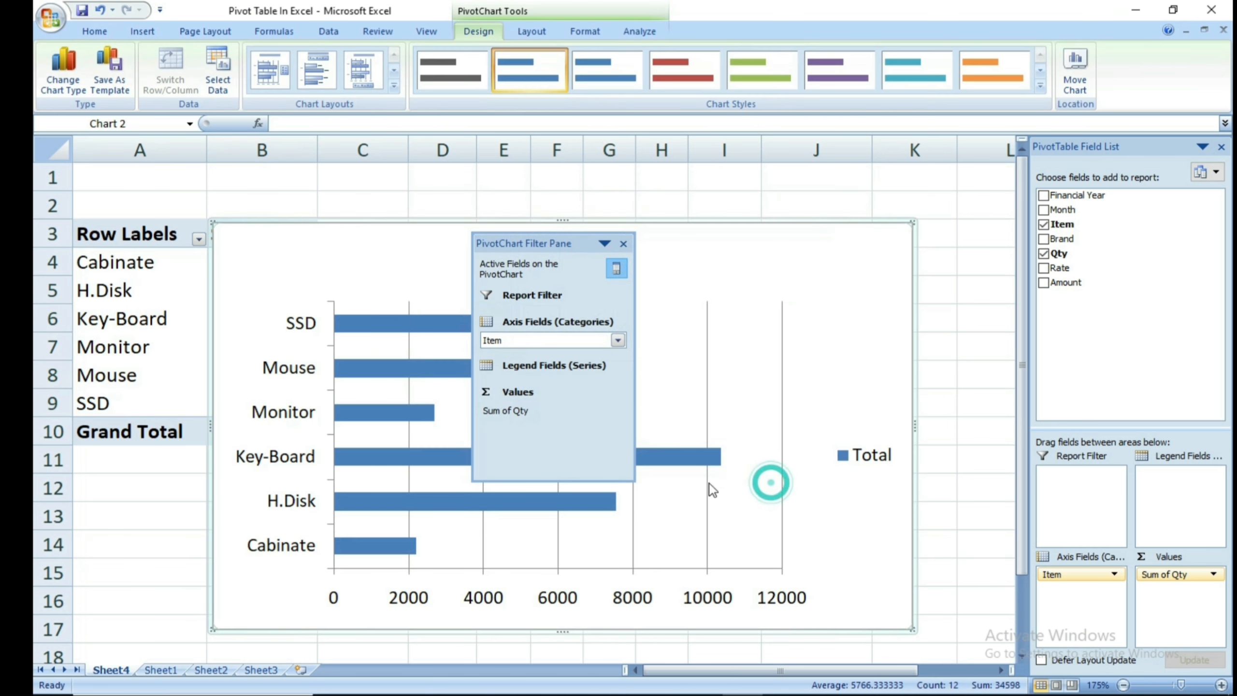
{"action": "left_click", "coordinate": [623, 243]}
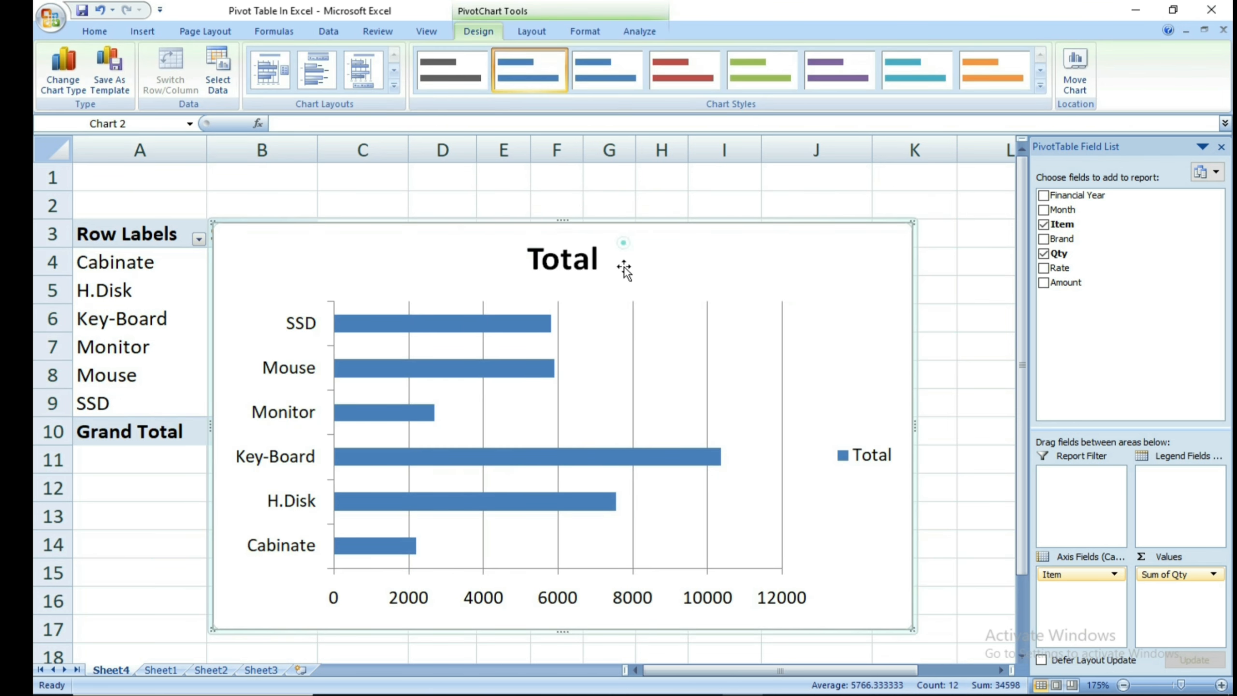
Step: Delete the vertical gridlines and the Total legend from the PivotChart
{"action": "left_click", "coordinate": [707, 386]}
{"action": "key", "text": "Delete"}
{"action": "left_click", "coordinate": [868, 454]}
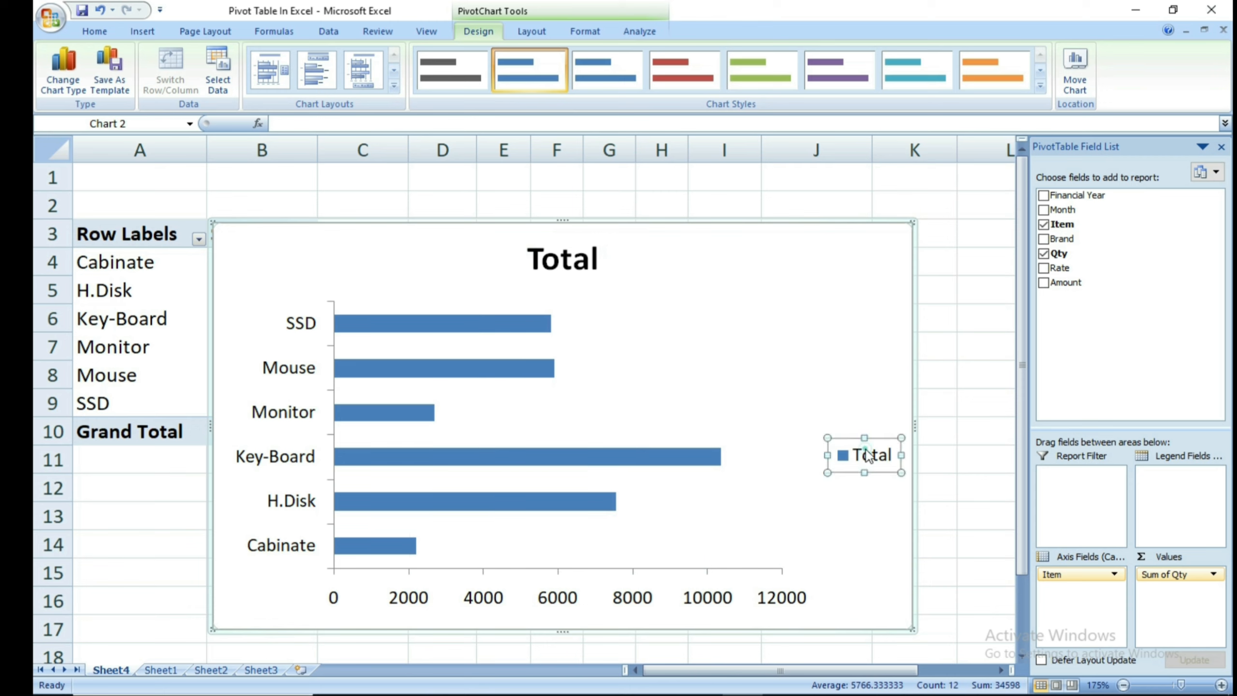
{"action": "key", "text": "Delete"}
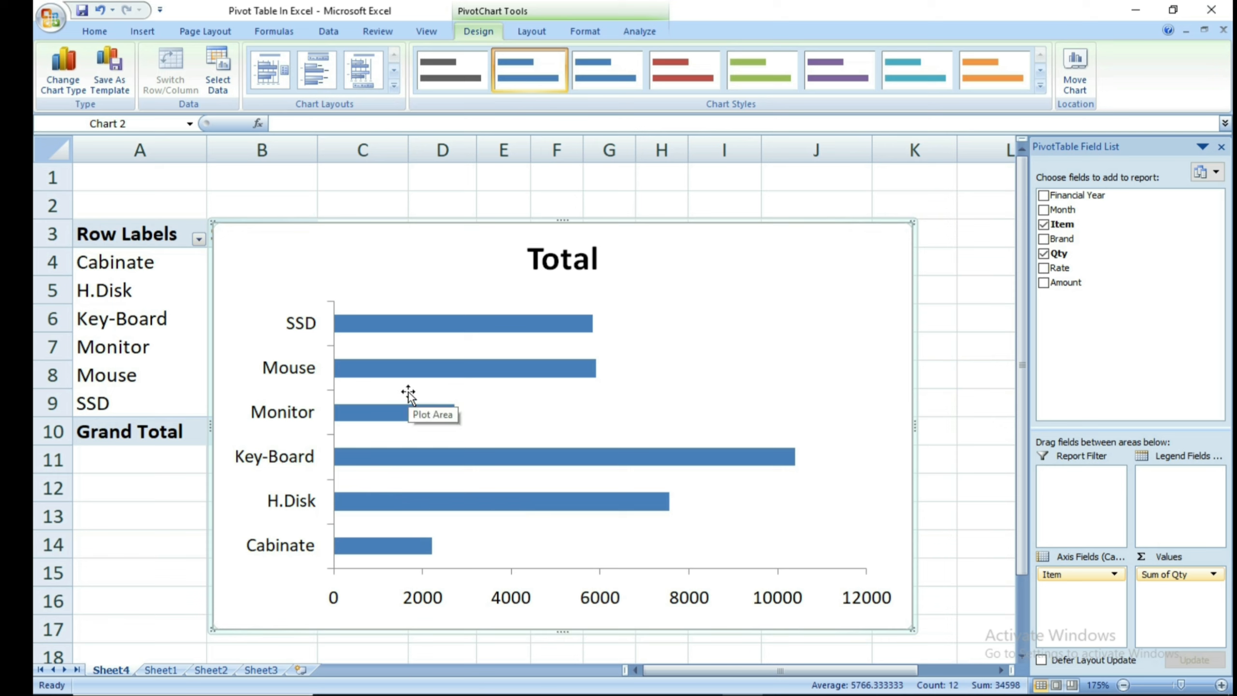
Step: Add data labels to the bars of the PivotChart and deselect the series
{"action": "right_click", "coordinate": [427, 324]}
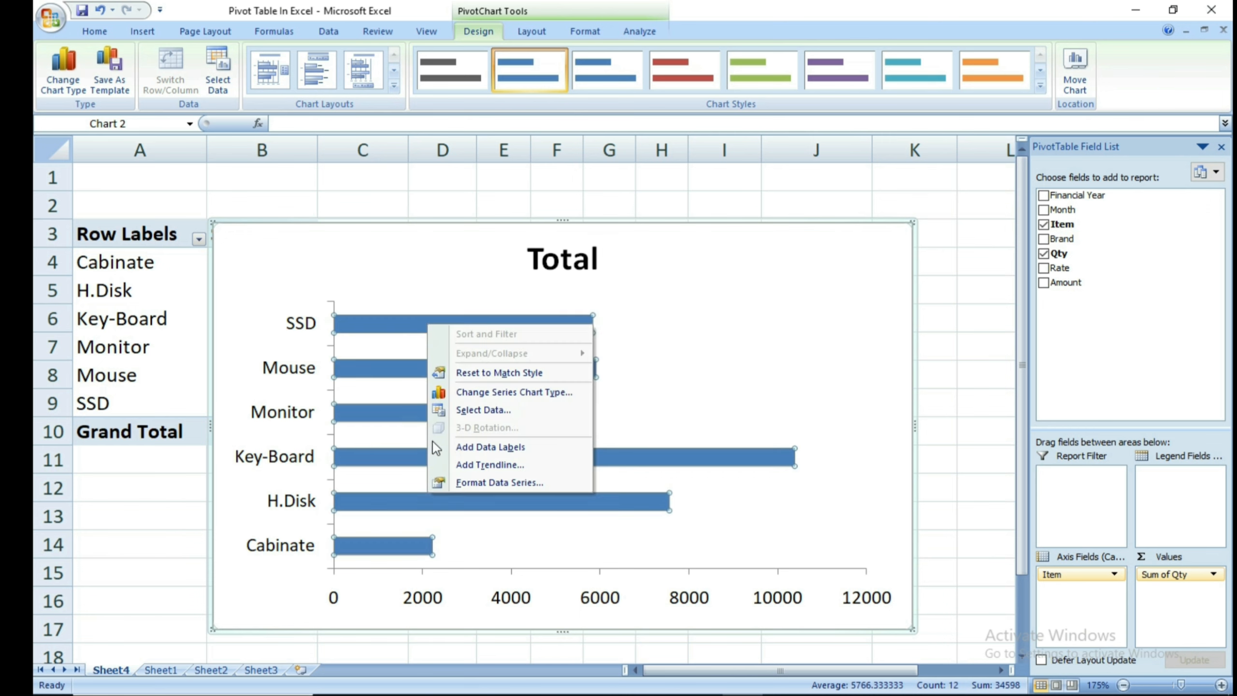
{"action": "left_click", "coordinate": [492, 454]}
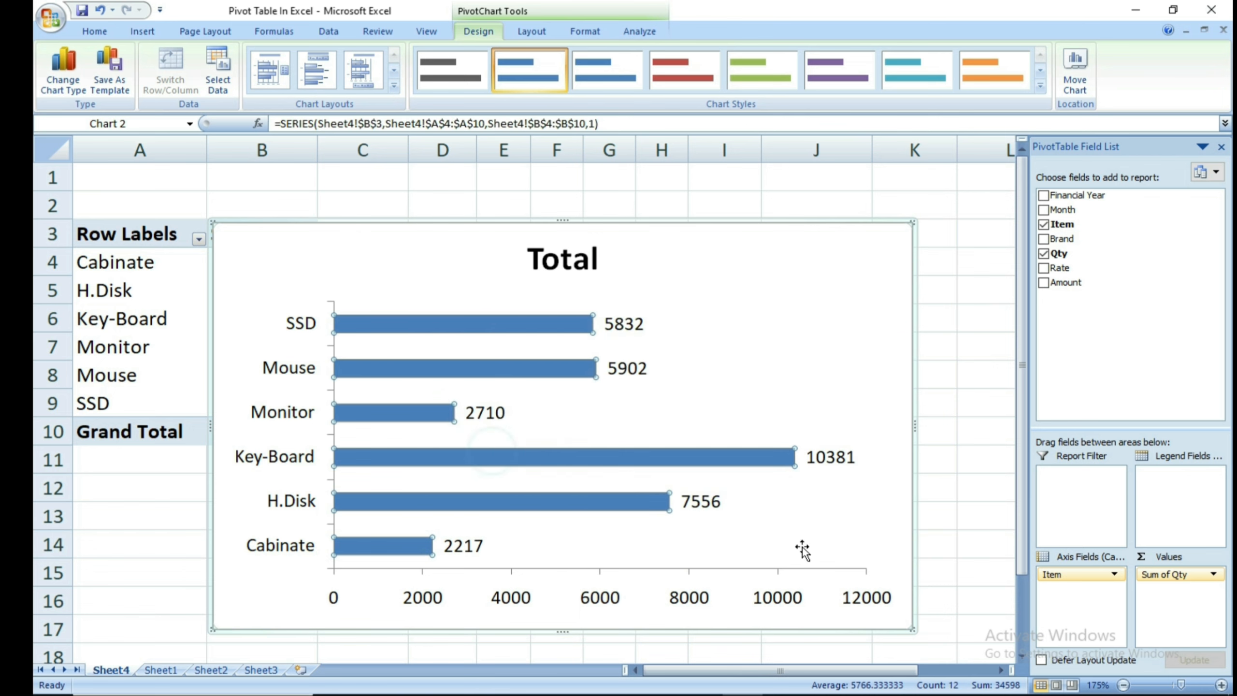
{"action": "left_click", "coordinate": [892, 450]}
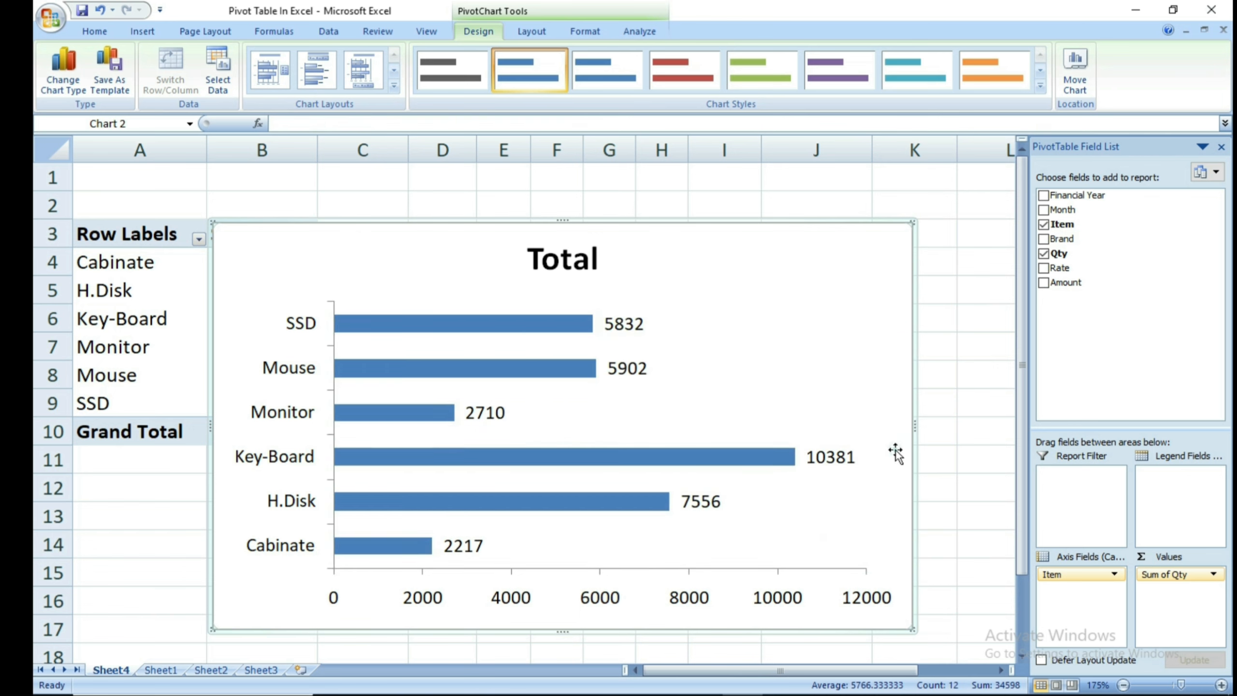
Step: Replace the Item field with Brand in the chart's axis fields, and replace Brand with Financial Year
{"action": "mouse_move", "coordinate": [514, 502]}
{"action": "left_click_drag", "start_coordinate": [1073, 575], "coordinate": [1087, 302]}
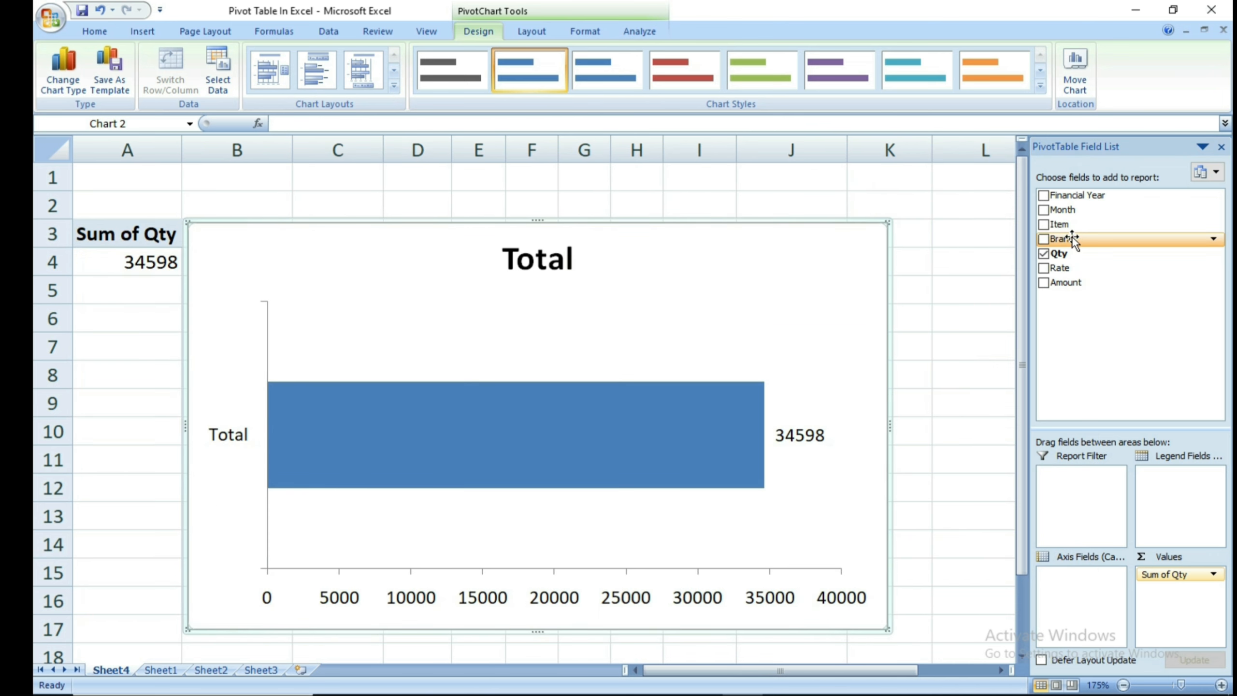
{"action": "left_click_drag", "start_coordinate": [1074, 239], "coordinate": [1078, 590]}
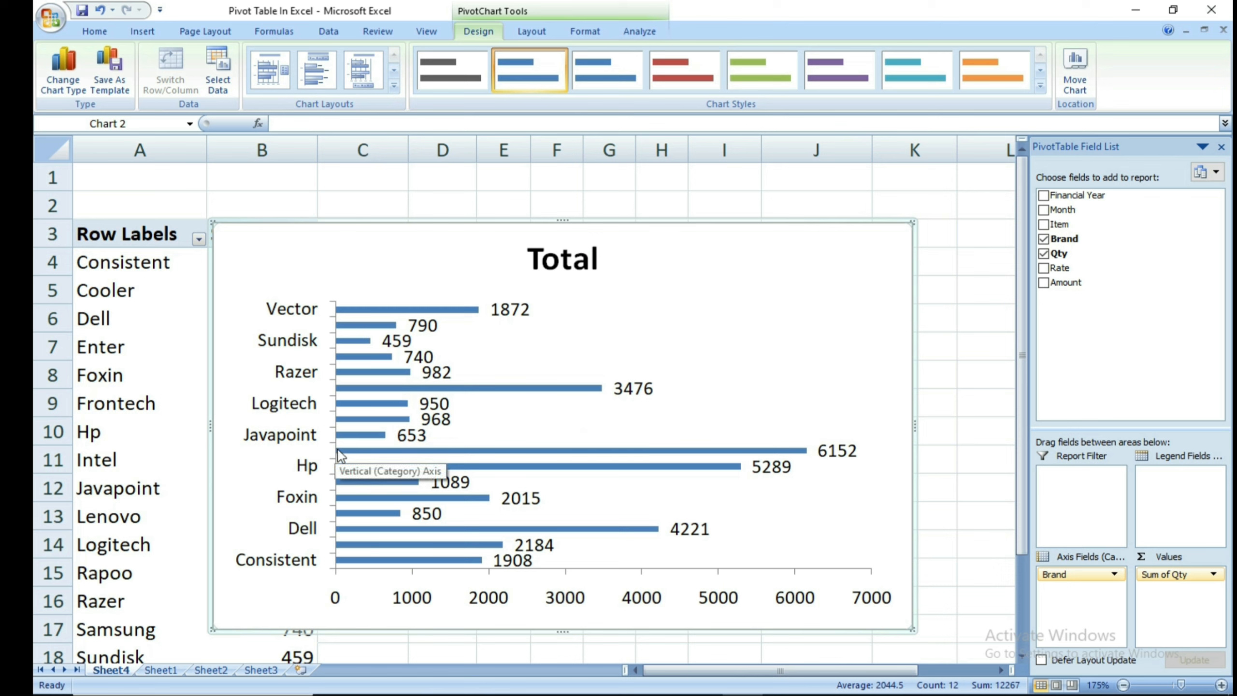
{"action": "left_click", "coordinate": [1044, 238]}
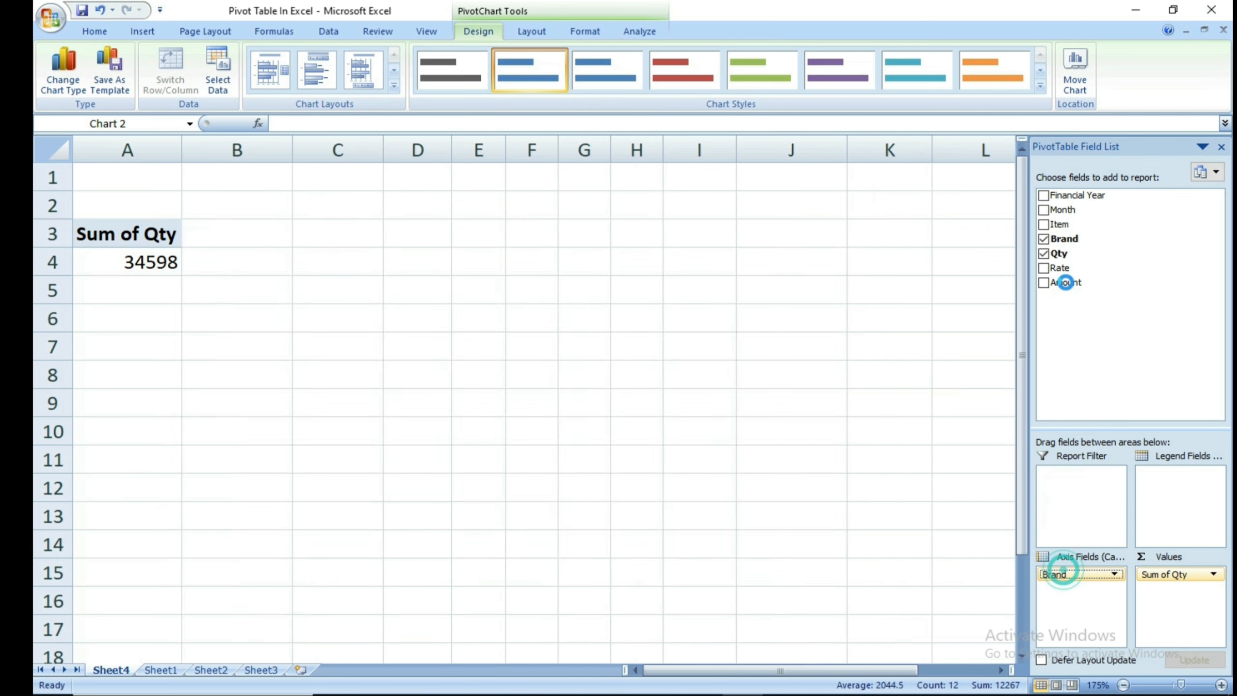
{"action": "left_click_drag", "start_coordinate": [1079, 195], "coordinate": [1076, 592]}
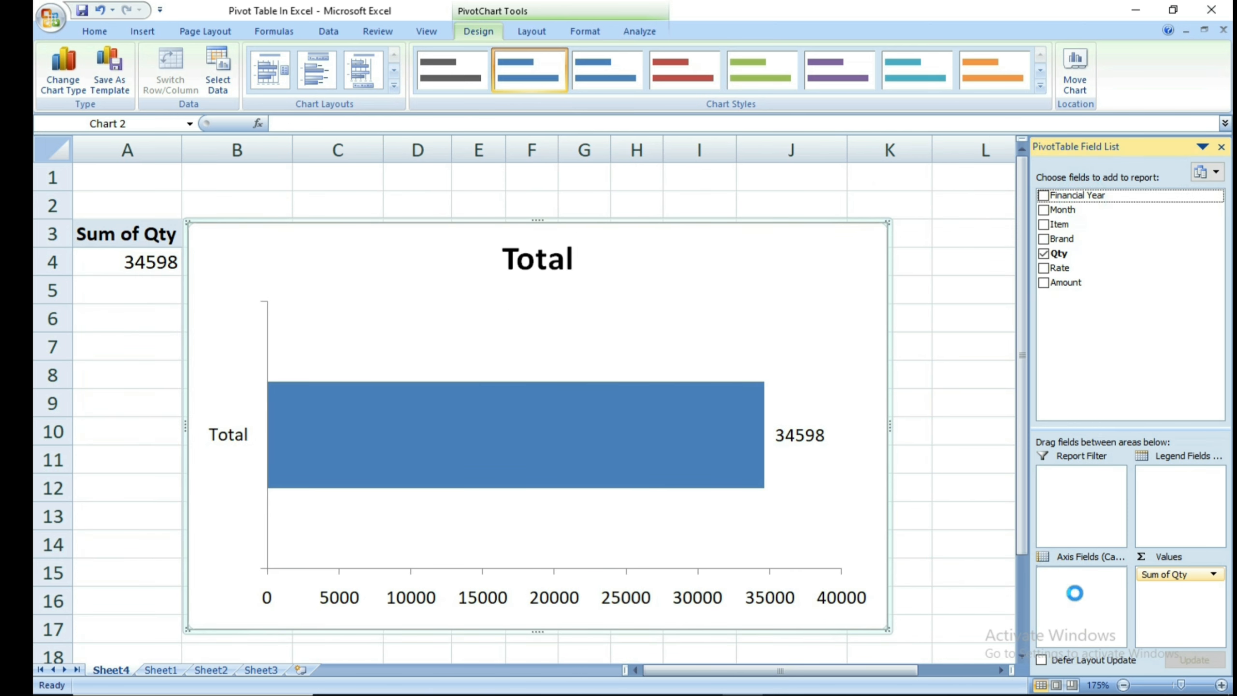